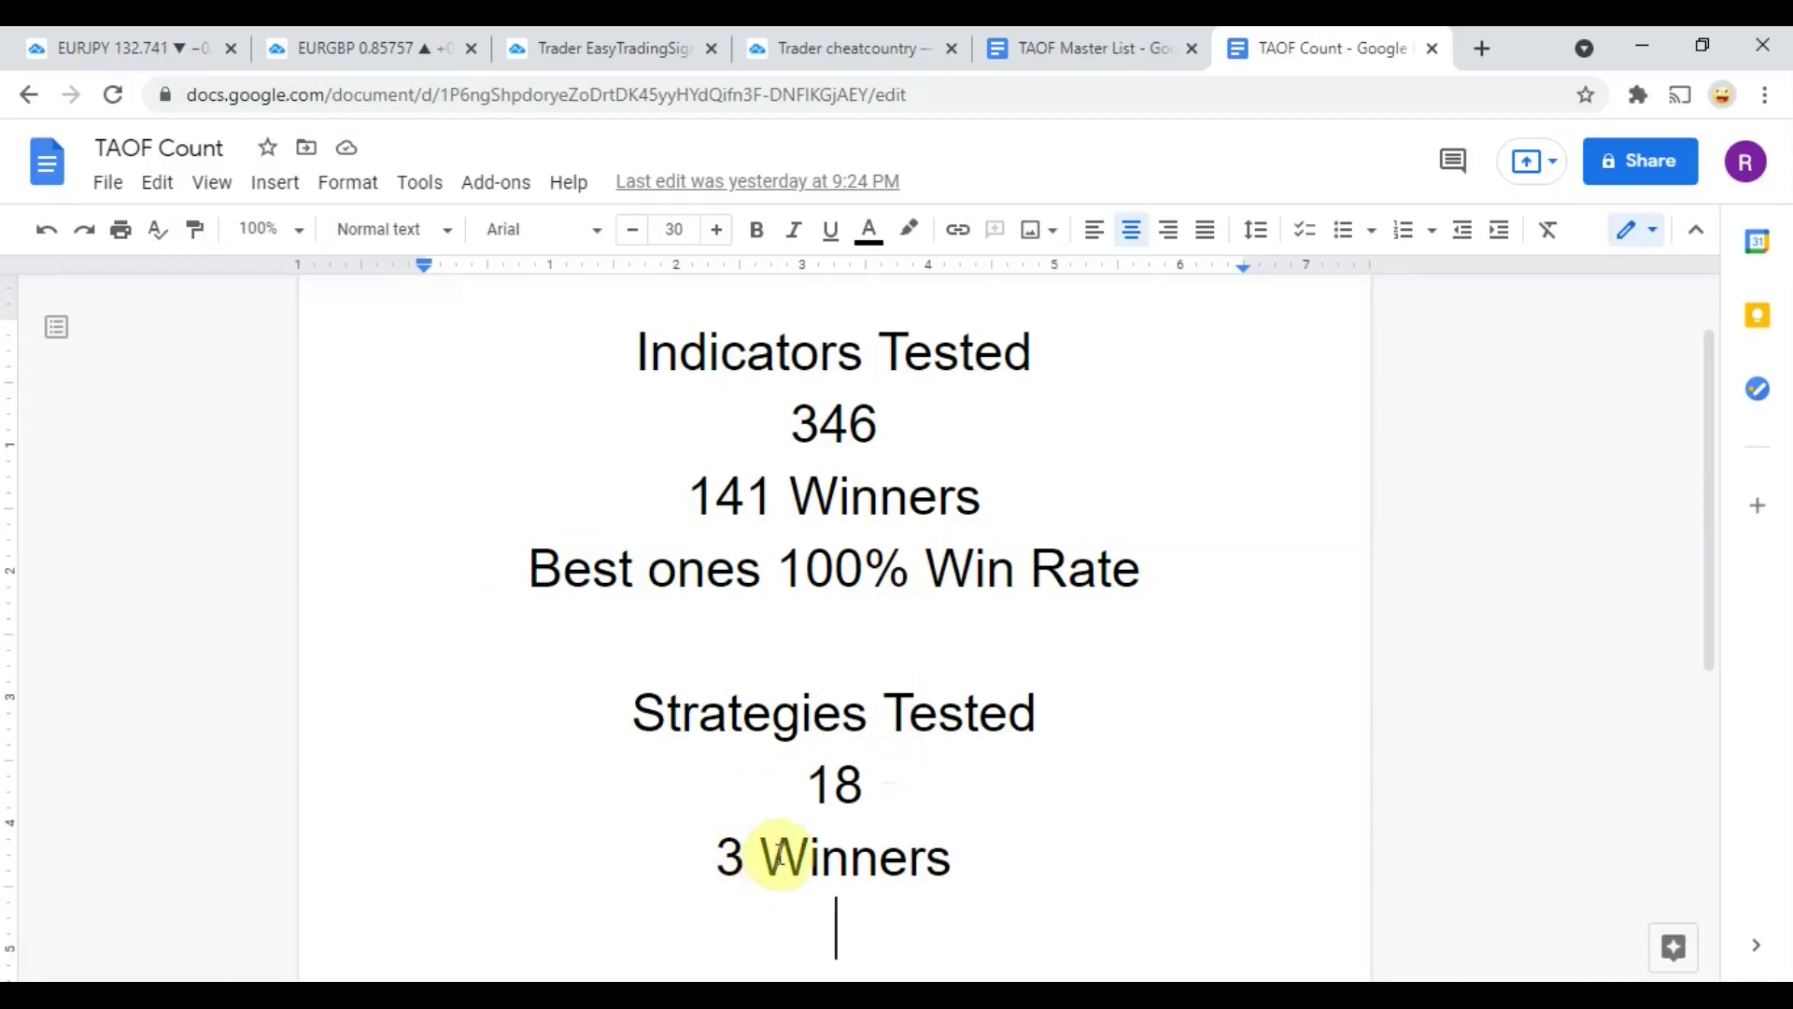
Switch to the EURGBP chart in TradingView, slightly enlarge the ETS DM Reversals pane and compress its value scale.
left_click(332, 47)
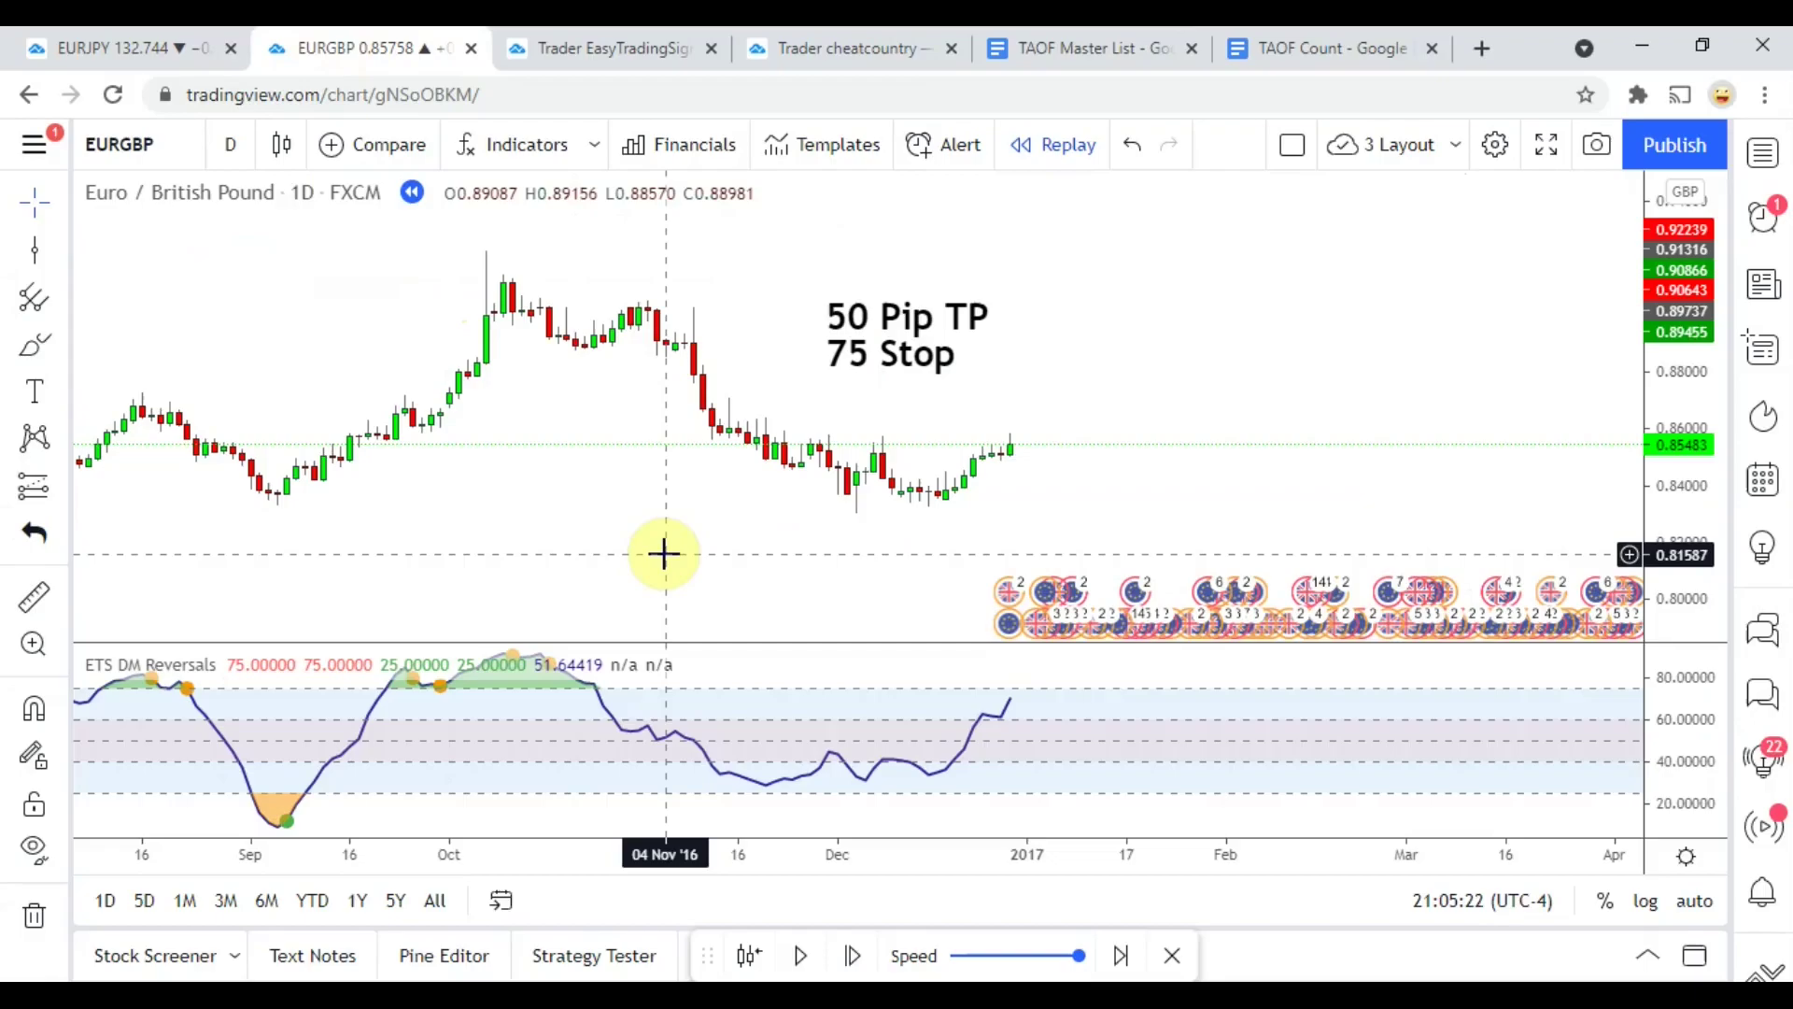
left_click_drag(822, 642, 821, 627)
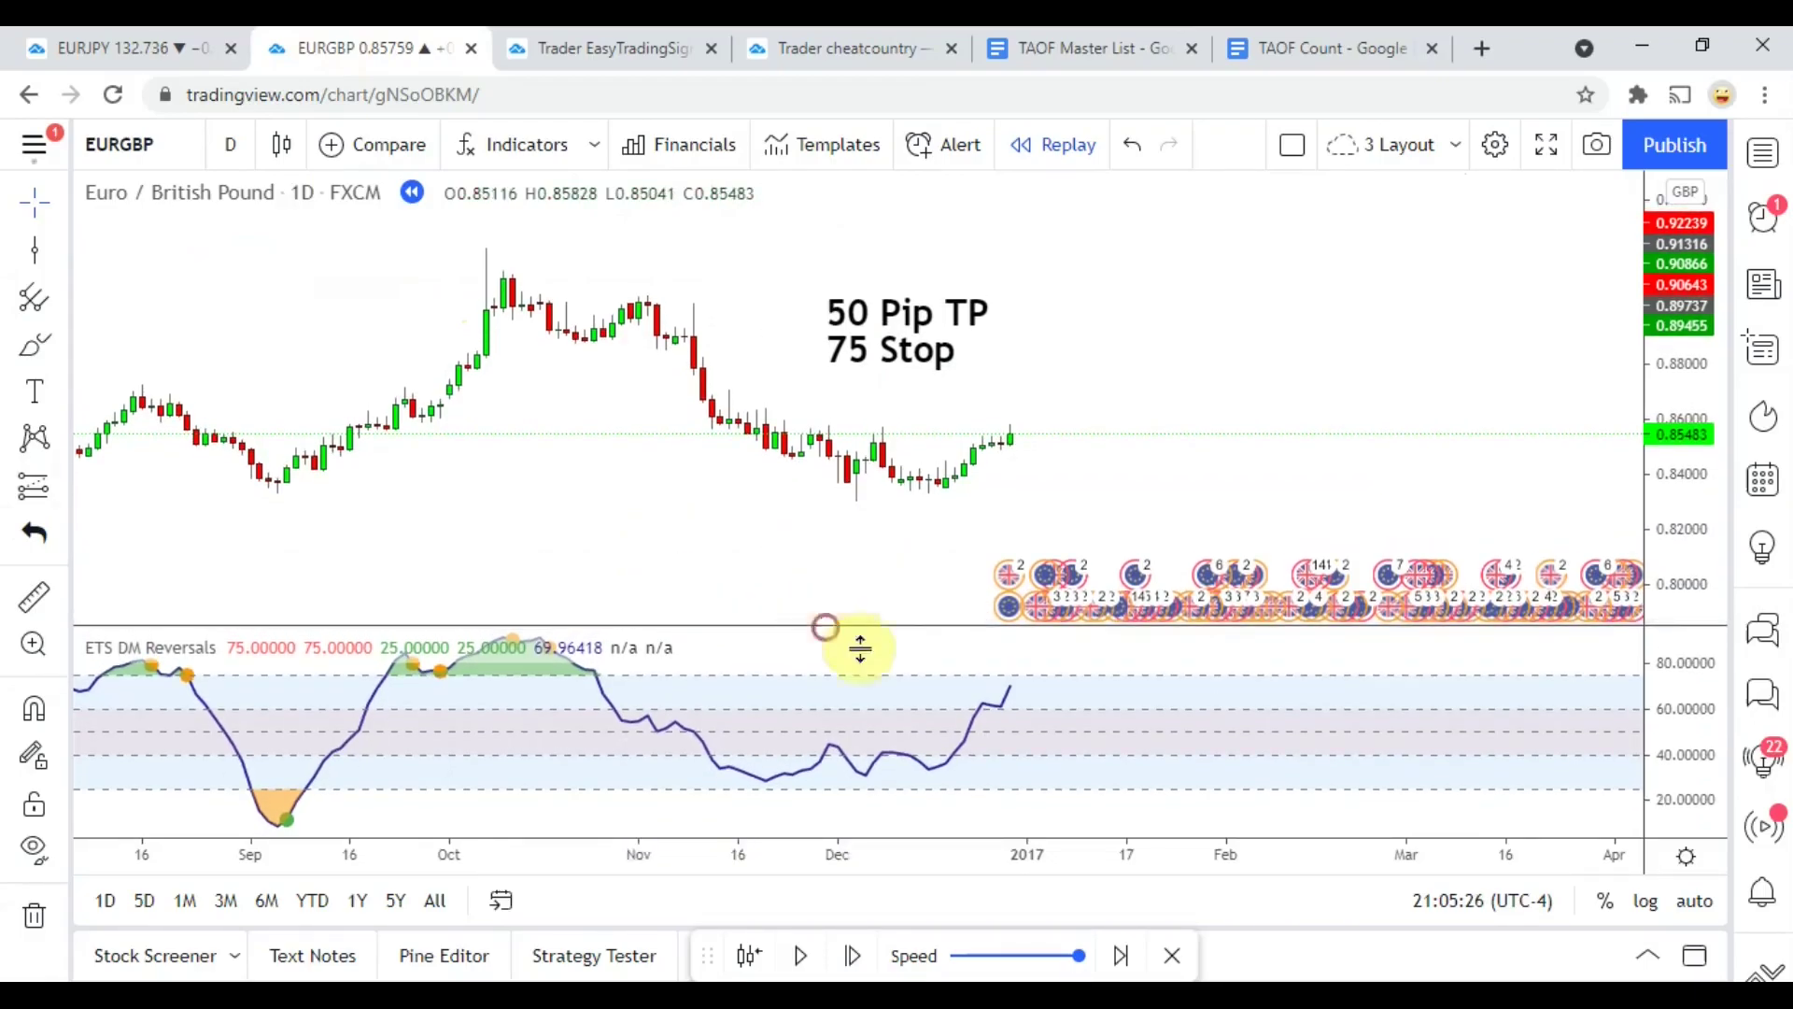
left_click_drag(1681, 736, 1689, 760)
left_click_drag(667, 800, 921, 812)
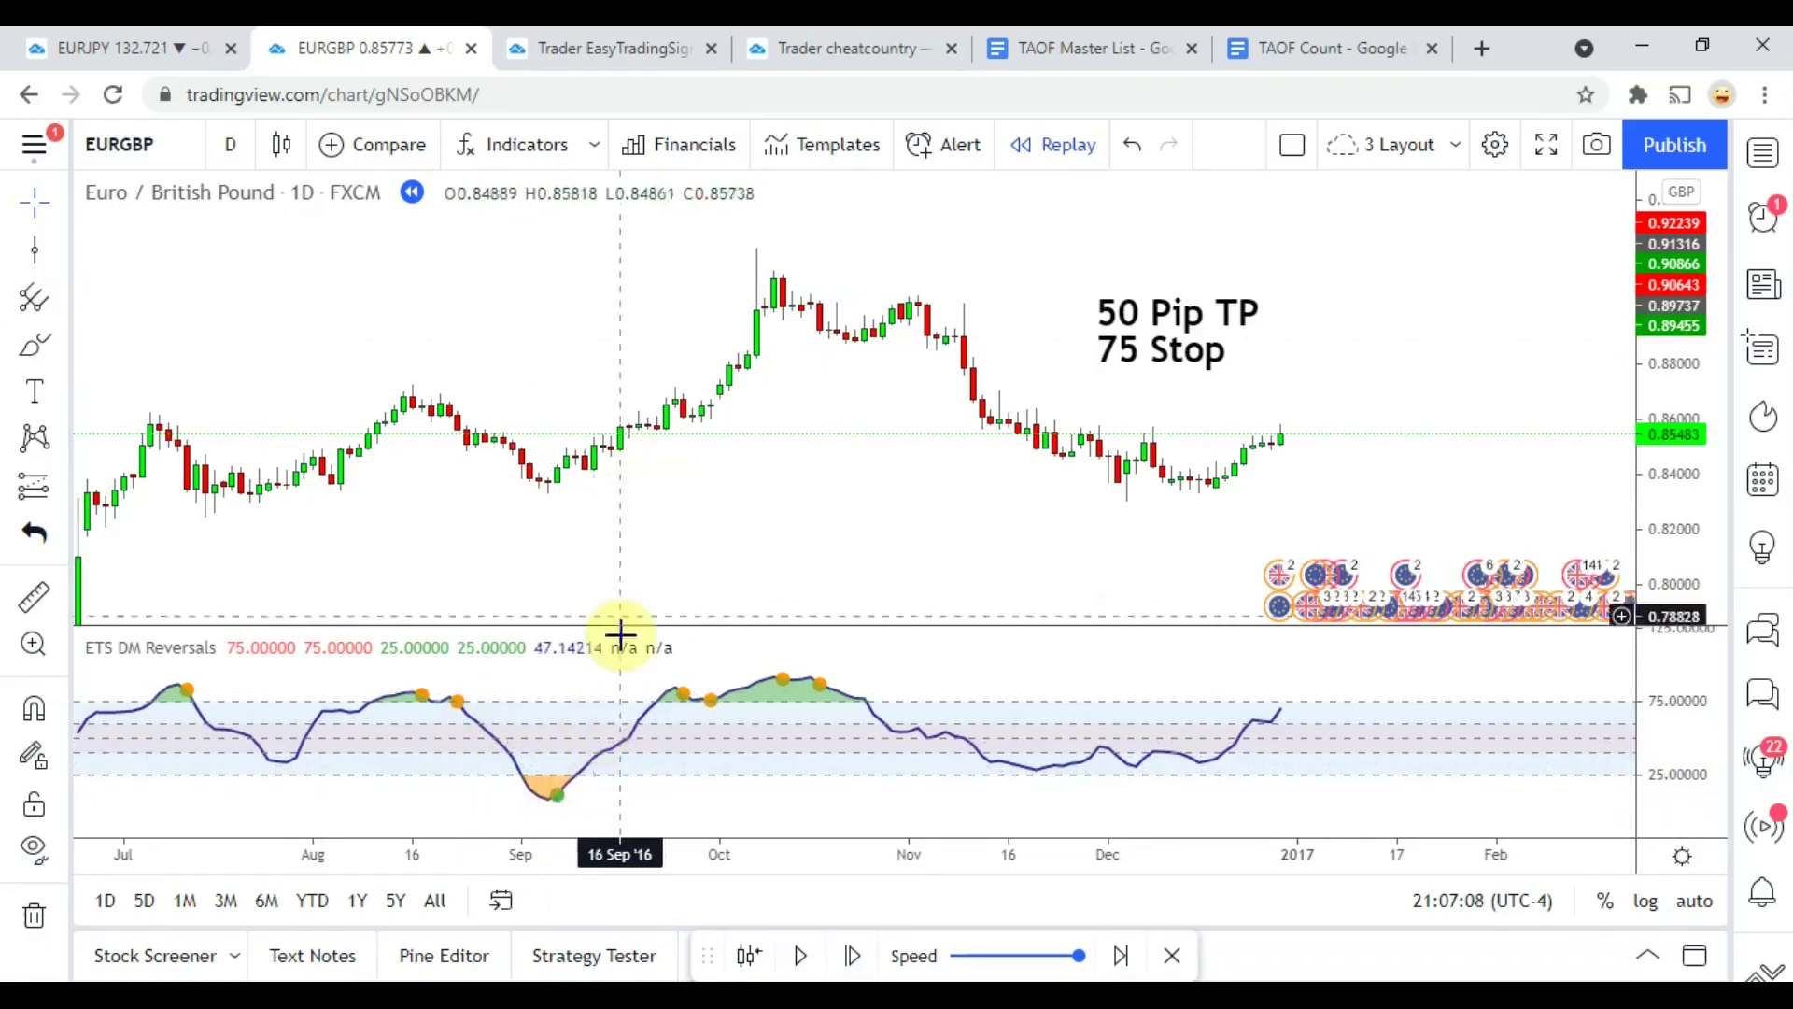
Advance the EURGBP bar replay candle by candle to 27 Jan '17, past the indicator's January overbought signals.
left_click_drag(849, 509, 512, 513)
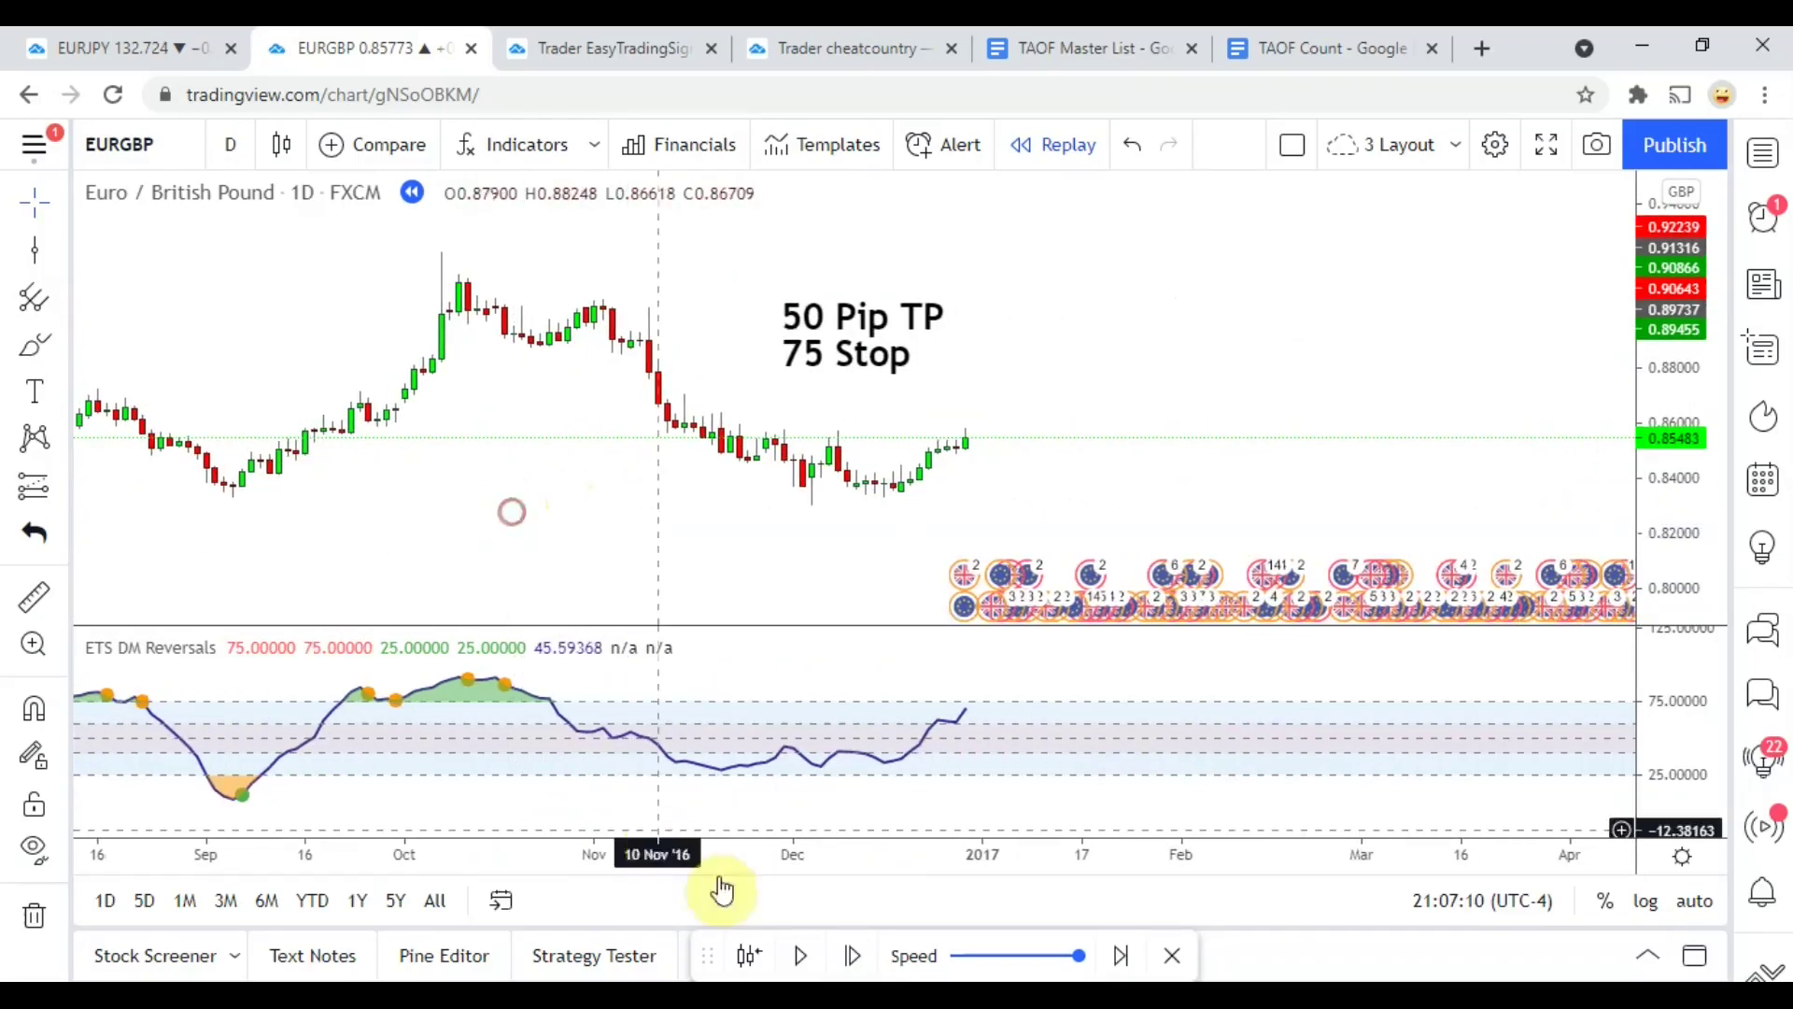
left_click(854, 957)
left_click(855, 958)
left_click(854, 957)
left_click(855, 957)
left_click(854, 957)
left_click(854, 958)
left_click(855, 957)
left_click(855, 957)
left_click(855, 957)
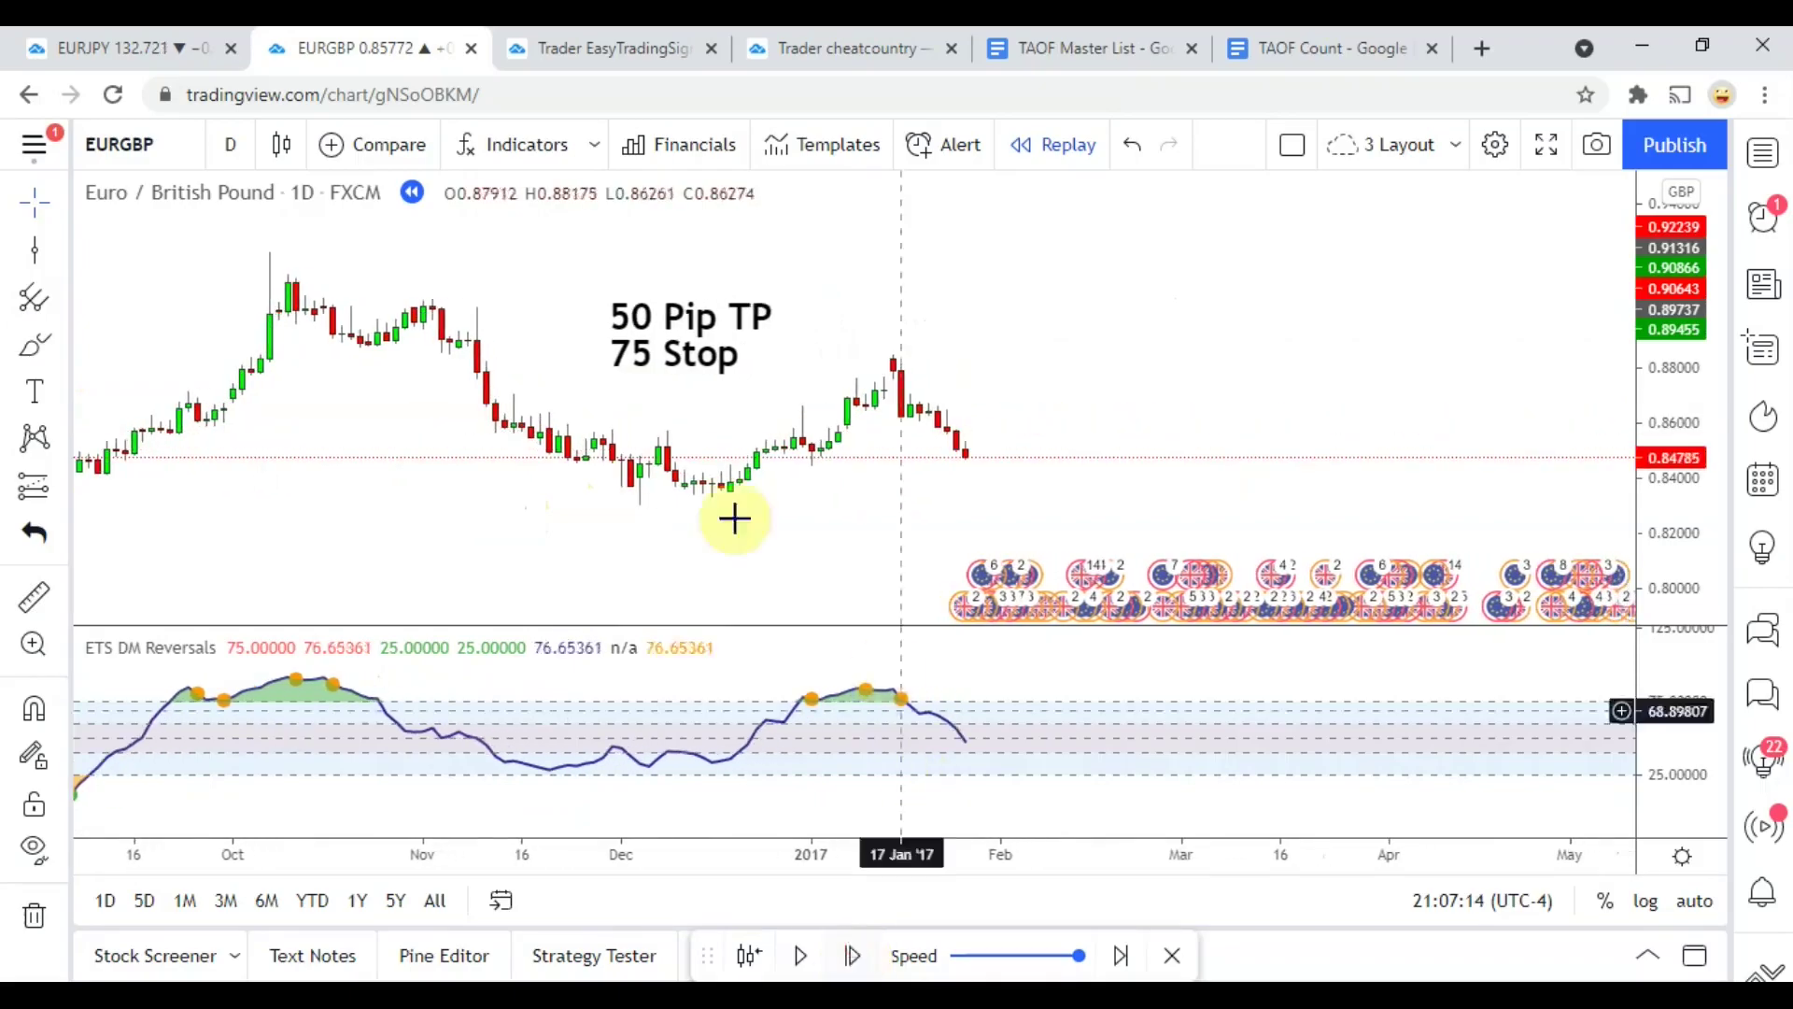
Mark the 18 Jan '17 candle with a green vertical line on the EURGBP chart.
left_click(31, 250)
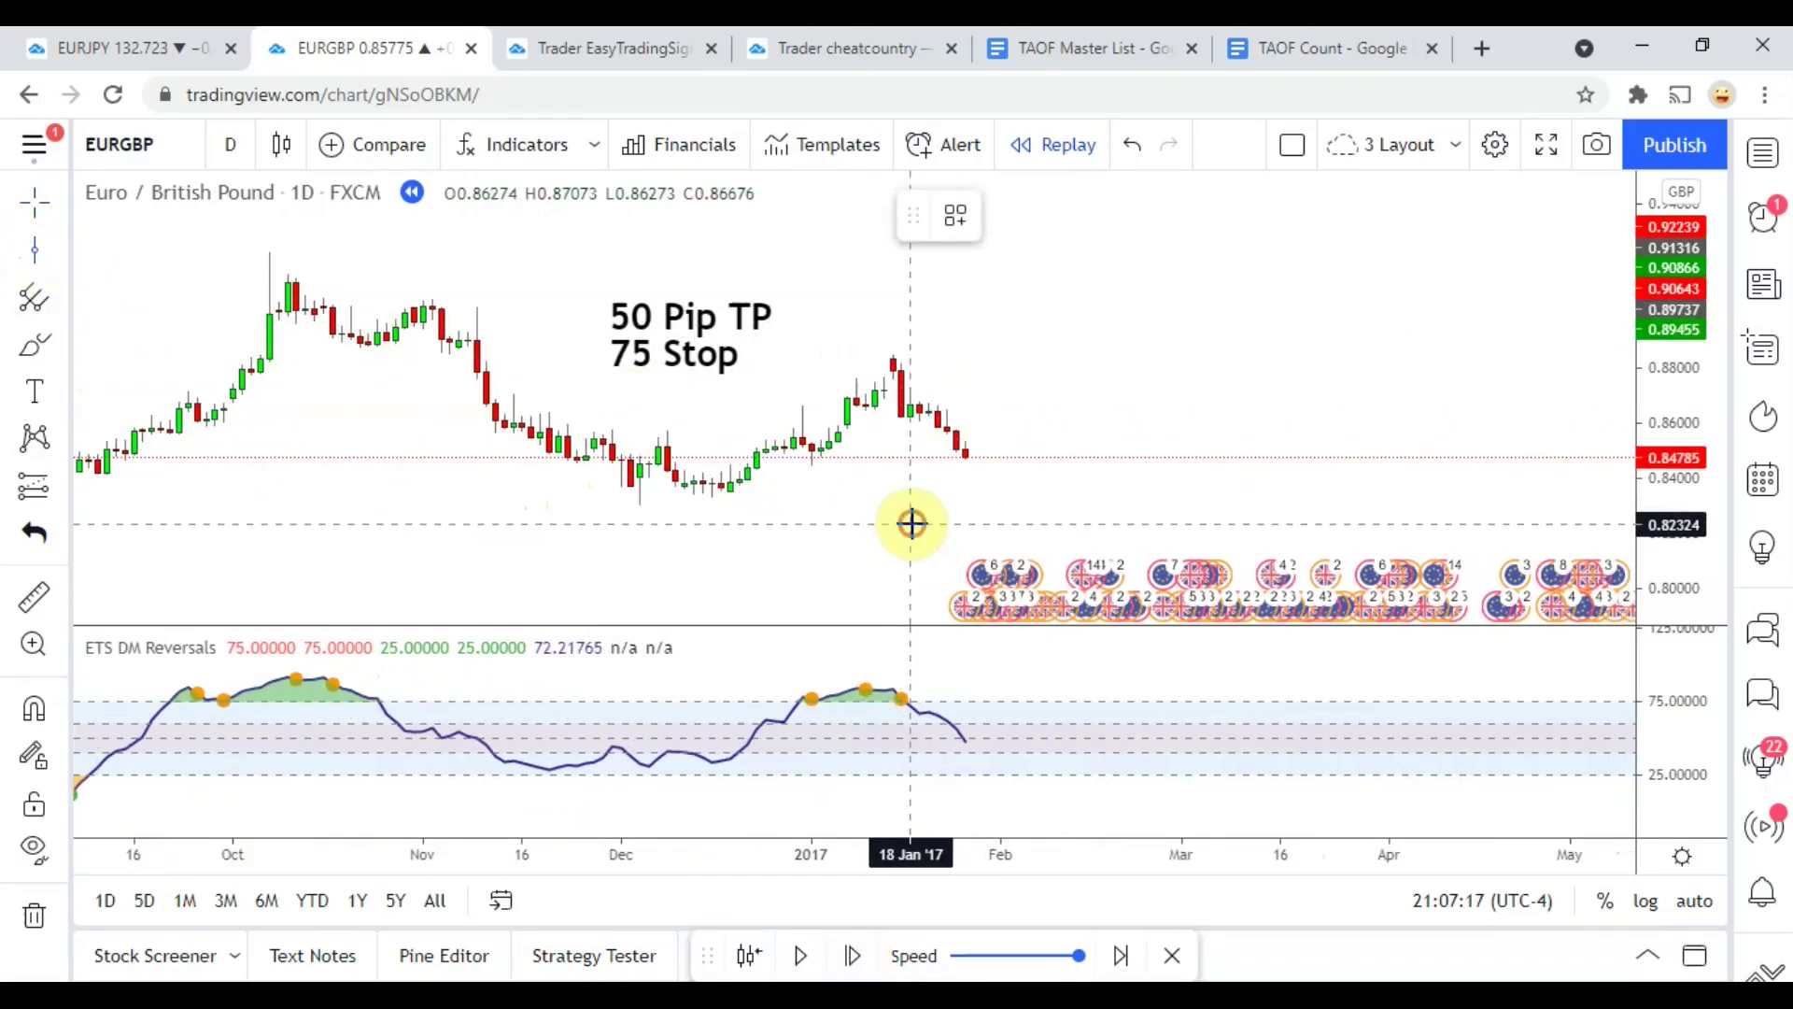
left_click(911, 523)
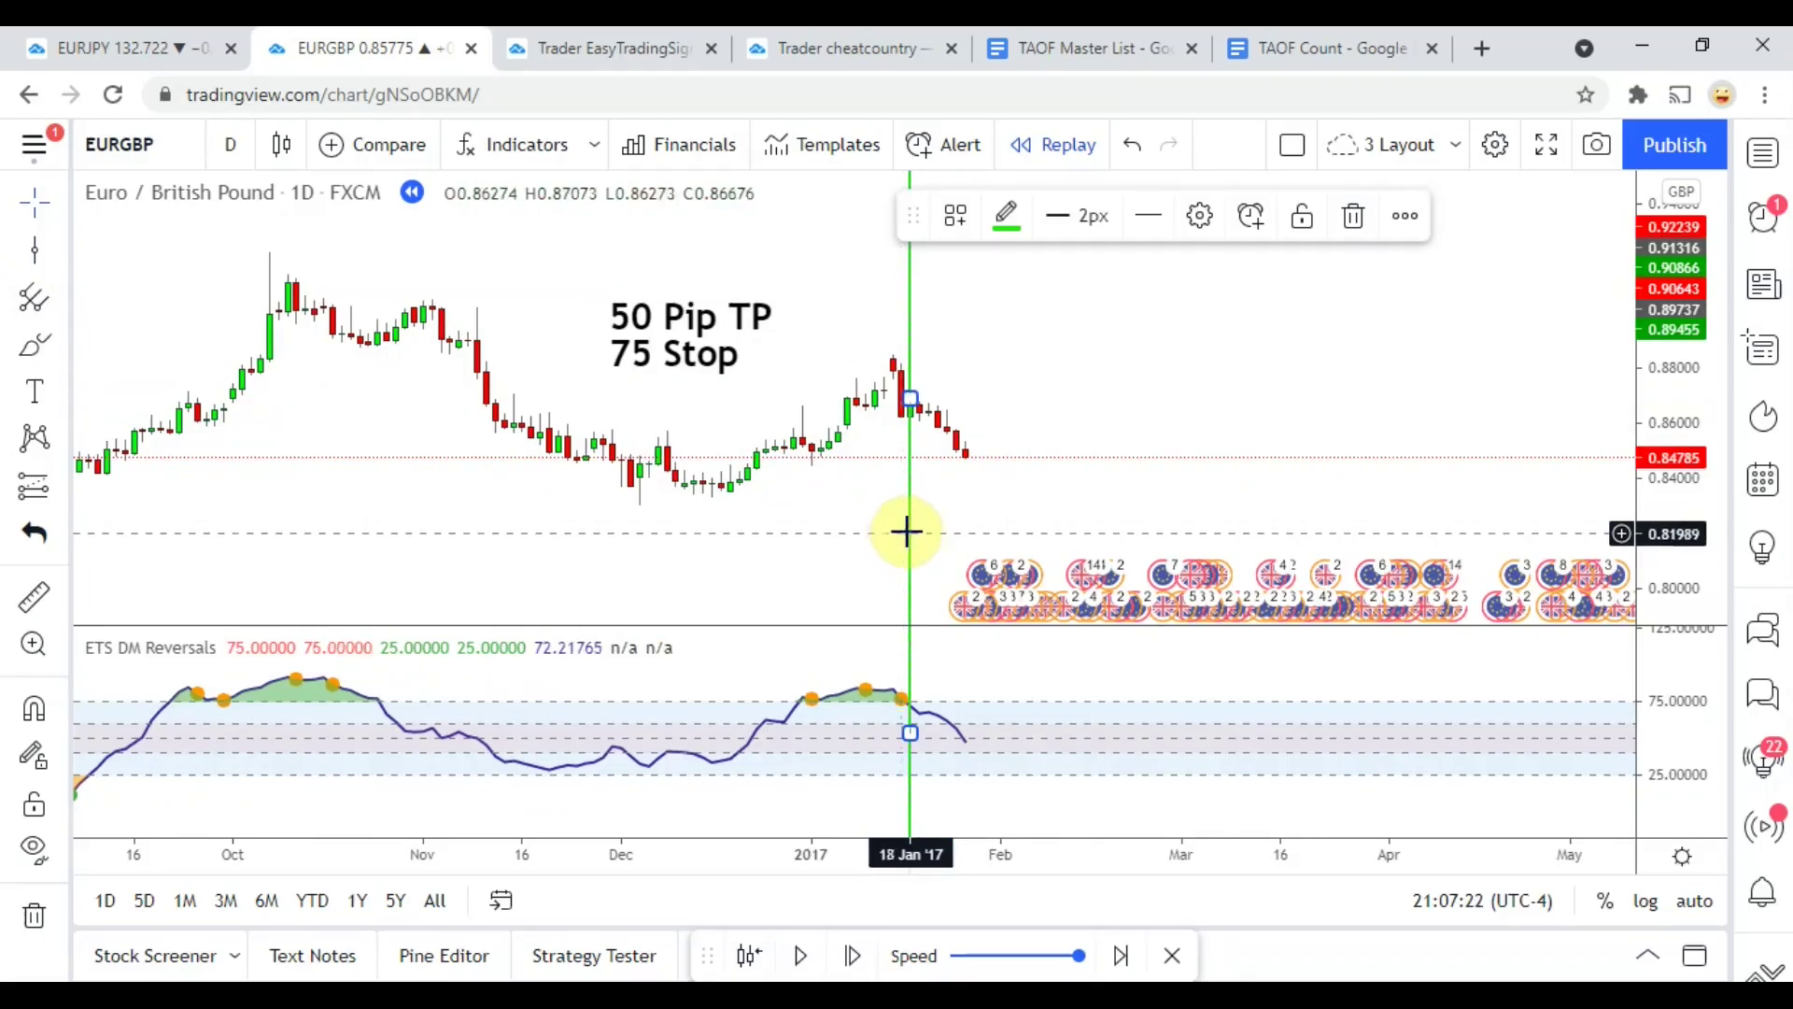
left_click(920, 429)
Advance the bar replay candle by candle to late March 2017, past the next overbought signal.
left_click_drag(968, 504, 943, 492)
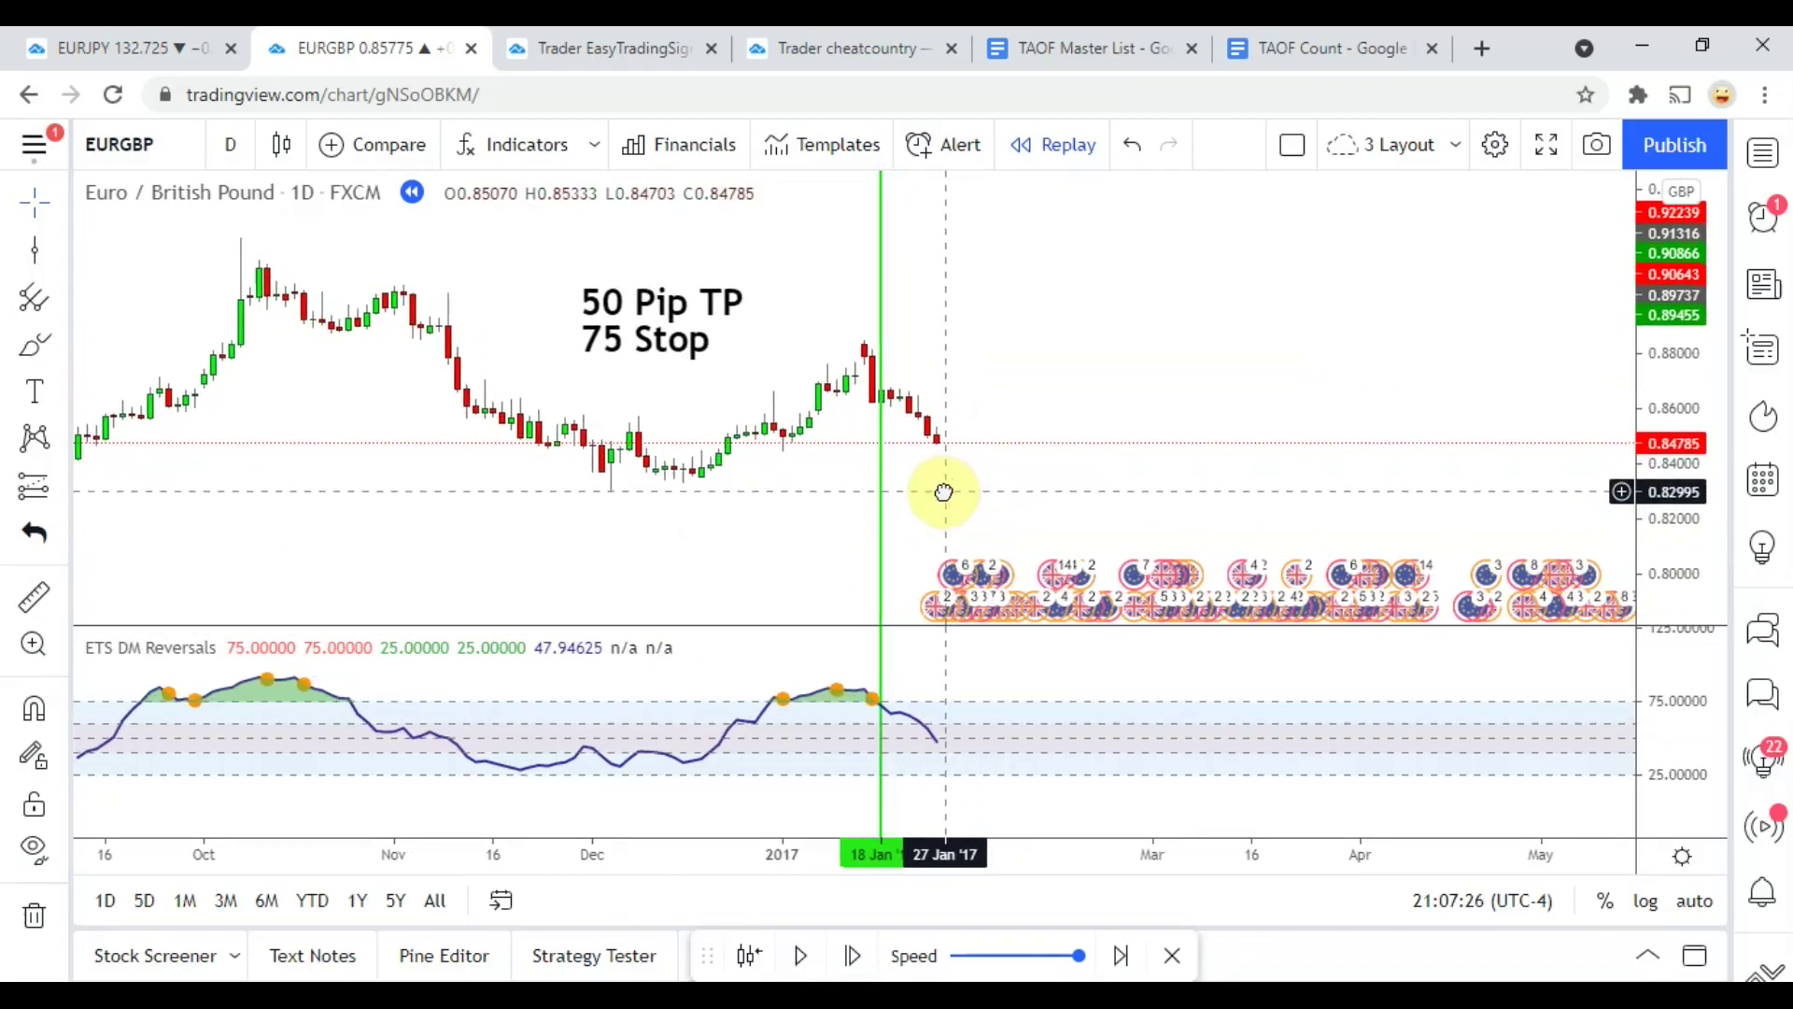
left_click(854, 955)
left_click(854, 954)
left_click(854, 954)
left_click(854, 955)
left_click(854, 955)
left_click(854, 954)
left_click(854, 955)
left_click(854, 954)
left_click(854, 955)
left_click(853, 955)
left_click(854, 955)
left_click(854, 955)
left_click(854, 954)
left_click(854, 954)
left_click(854, 955)
left_click(853, 955)
left_click(854, 954)
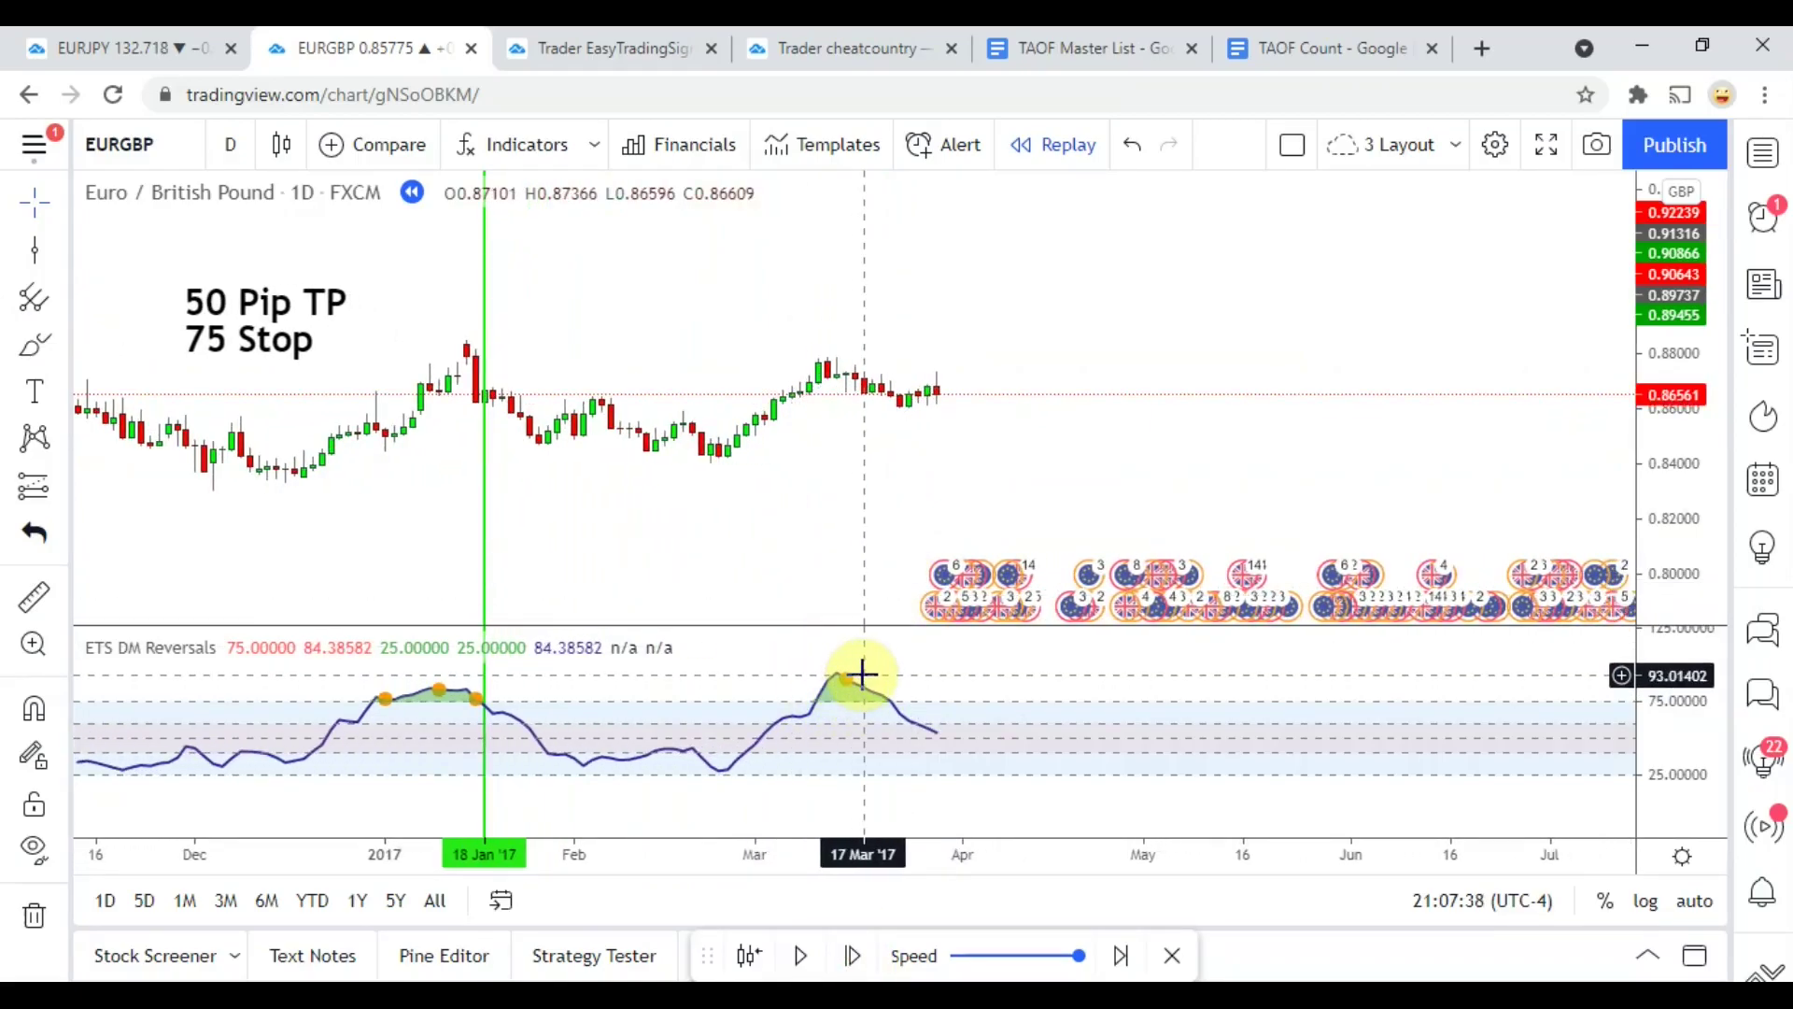
Mark 23 Mar '17 with a vertical line and advance the bar replay to early April 2017.
left_click(35, 250)
left_click(897, 437)
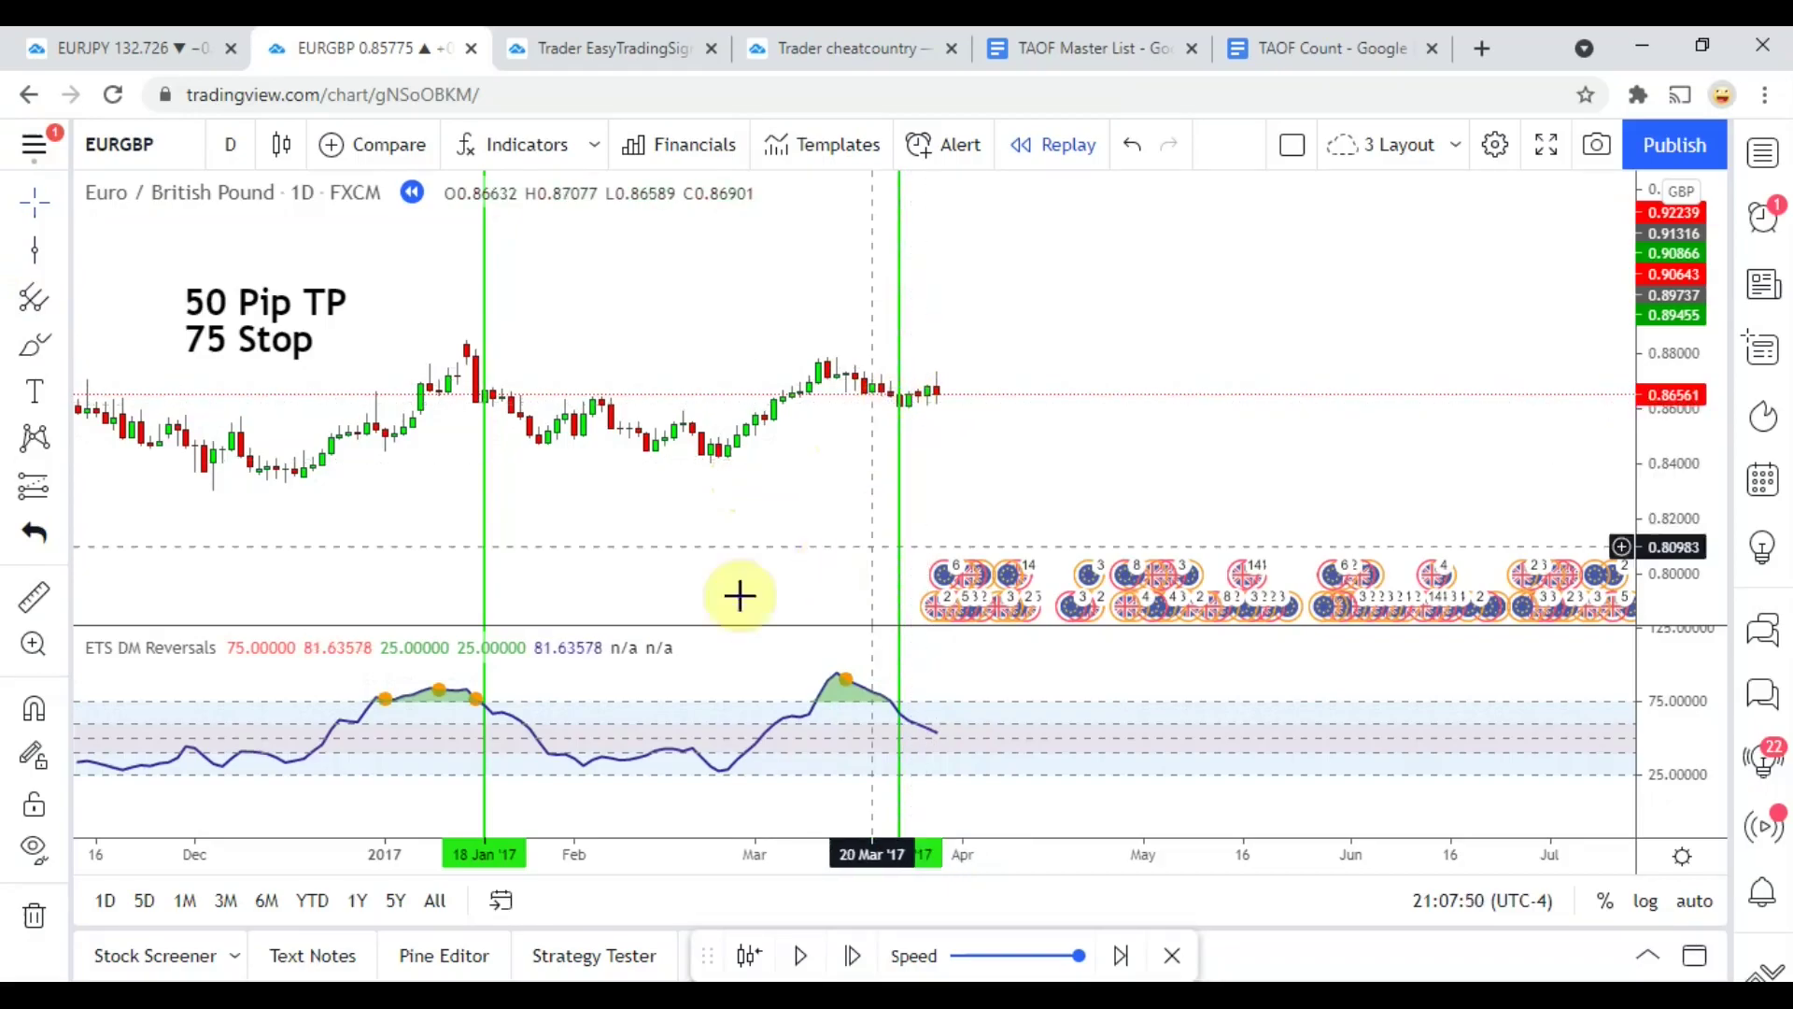
left_click(855, 956)
left_click(856, 955)
left_click(856, 955)
left_click(856, 956)
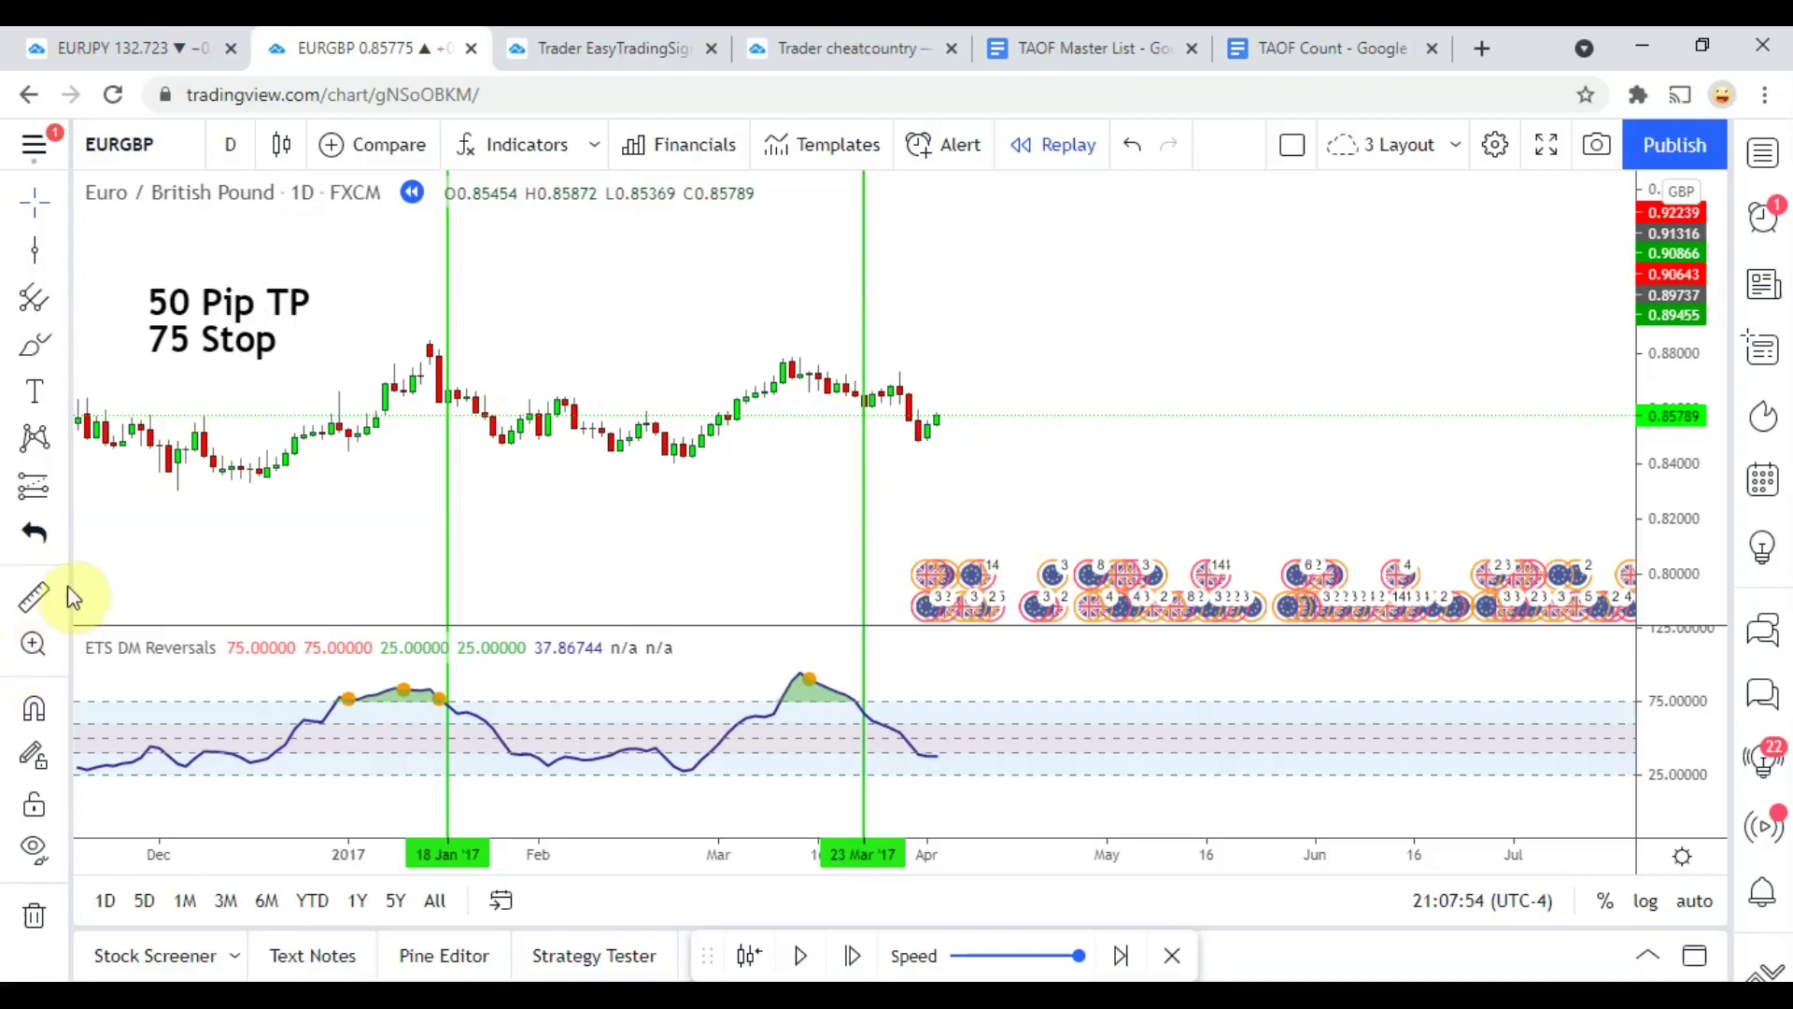
Measure the upward price distance near the 20 Mar '17 candles, just before the 23 Mar '17 line.
left_click(33, 598)
left_click(825, 403)
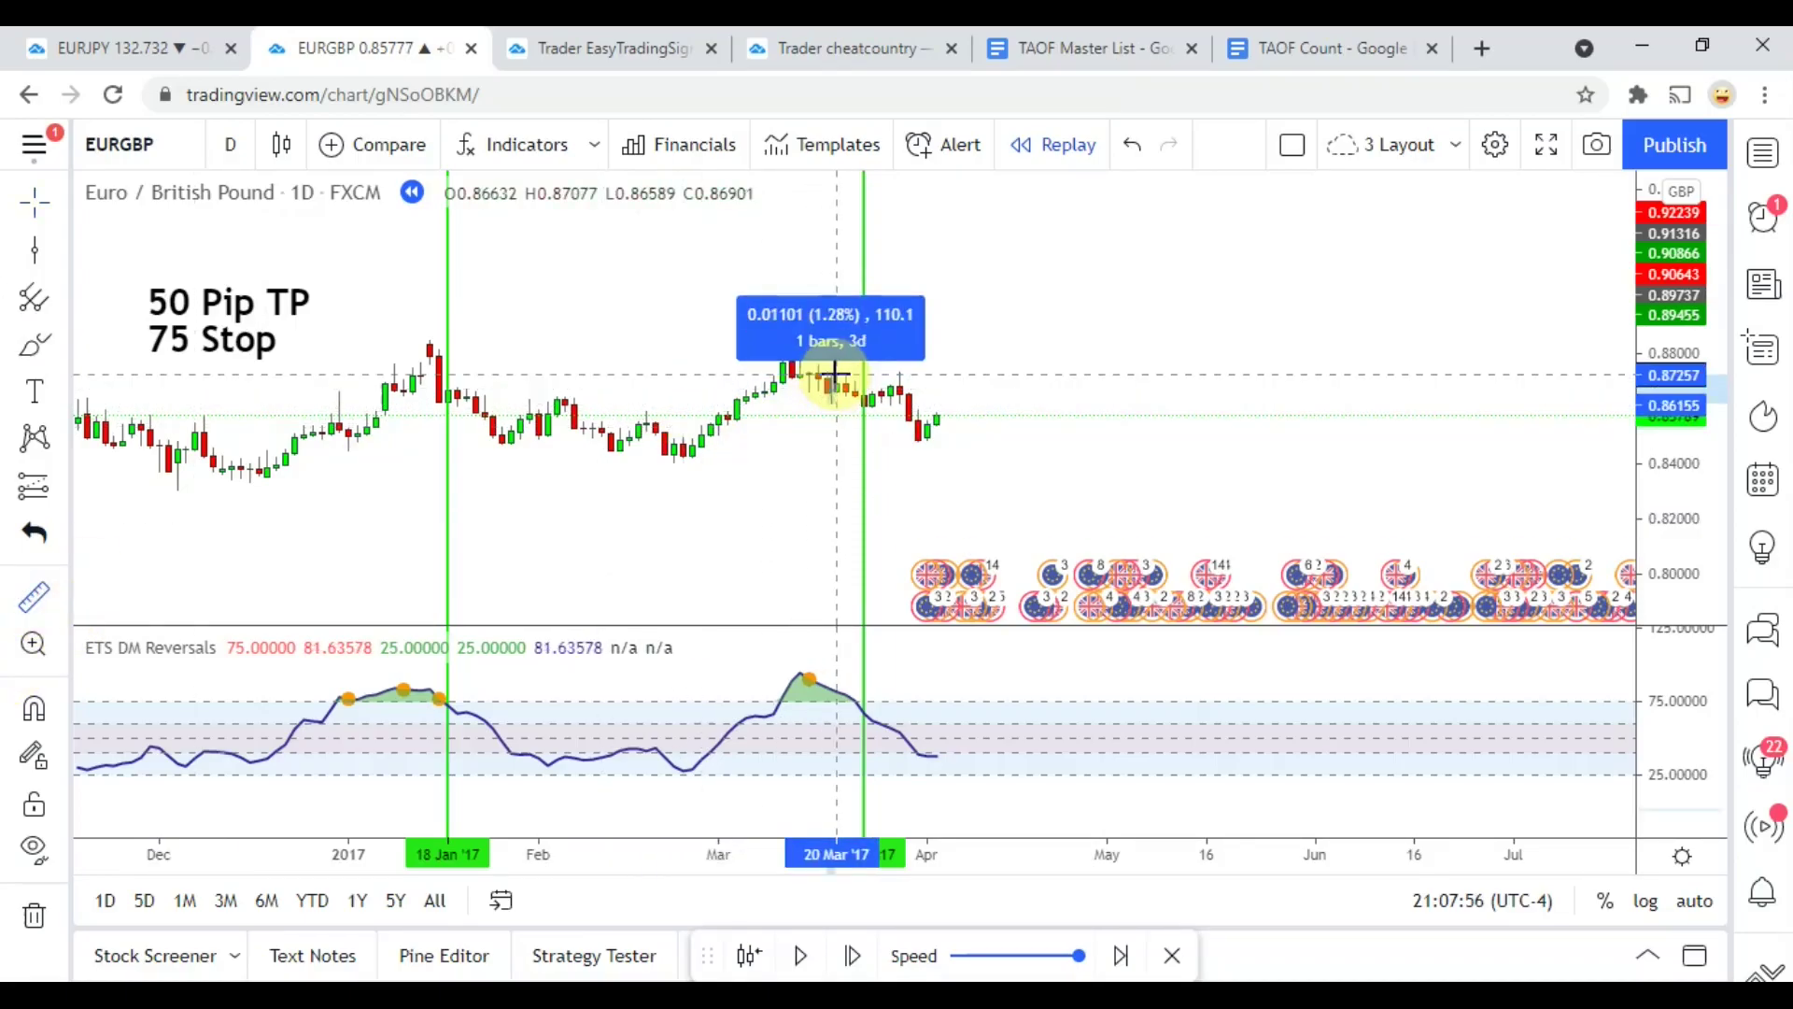
left_click(837, 372)
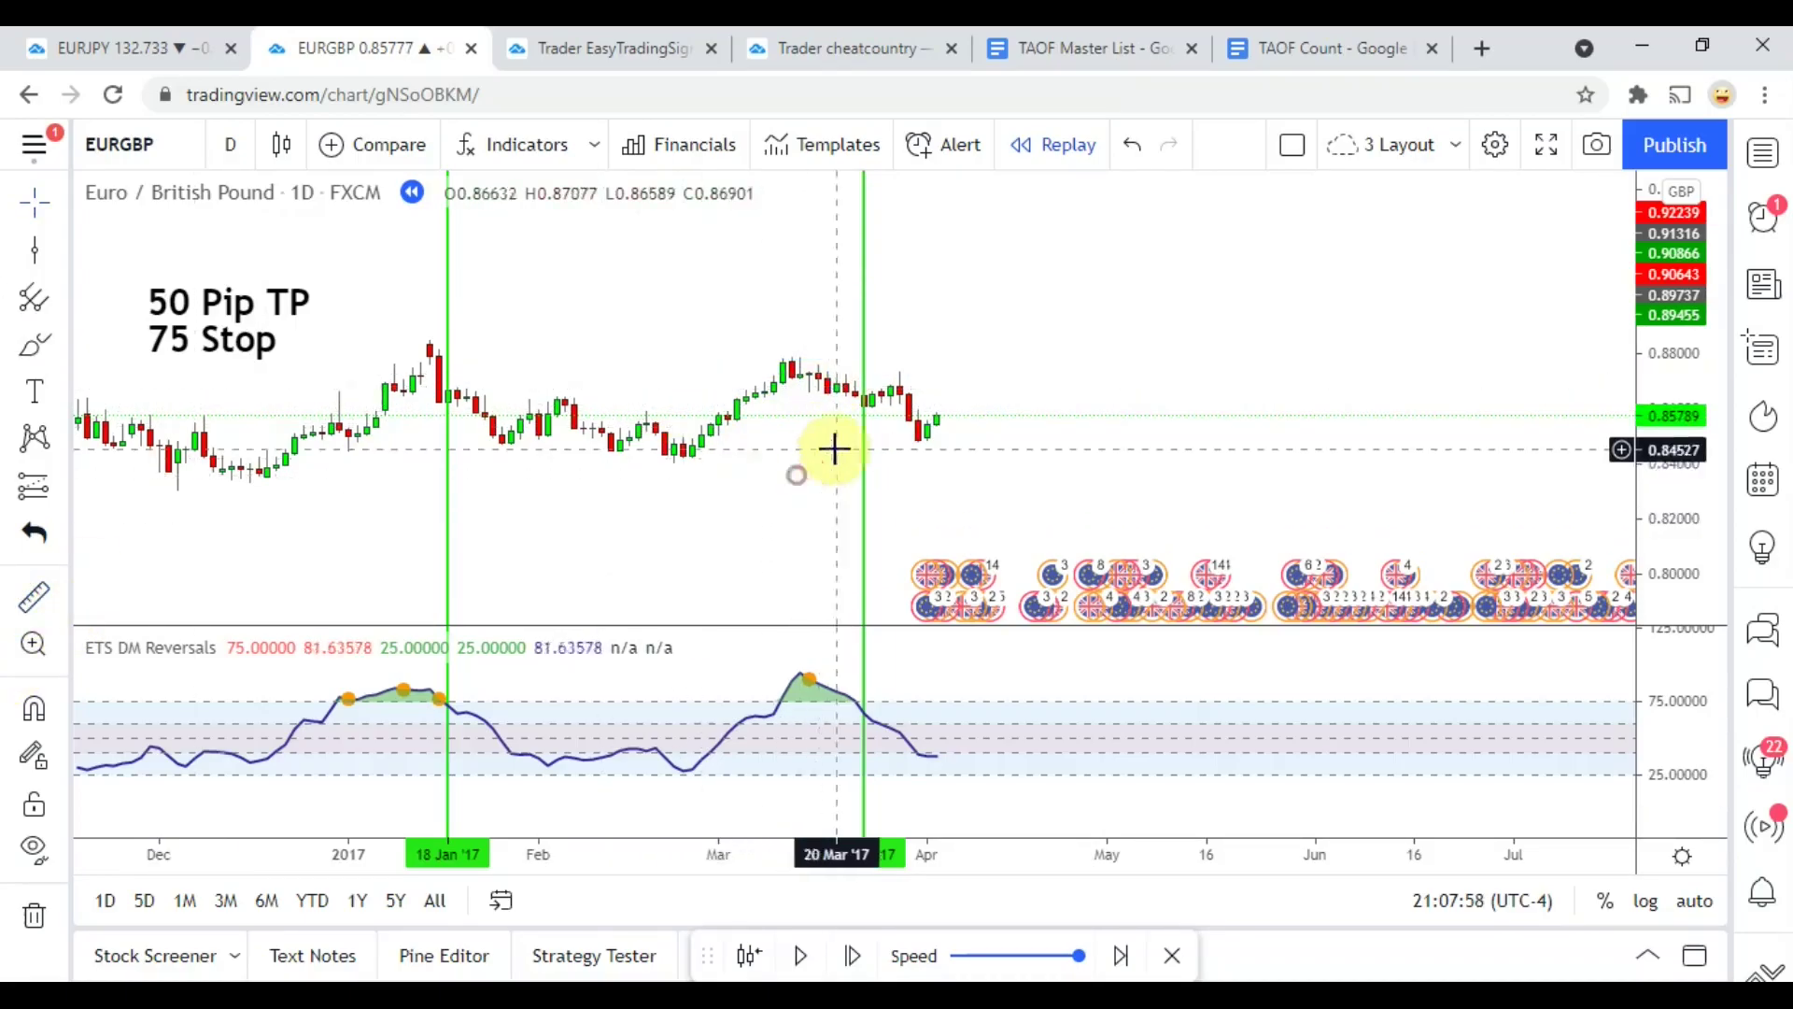
Recolour the 23 Mar '17 vertical line red.
left_click(863, 492)
left_click(1016, 218)
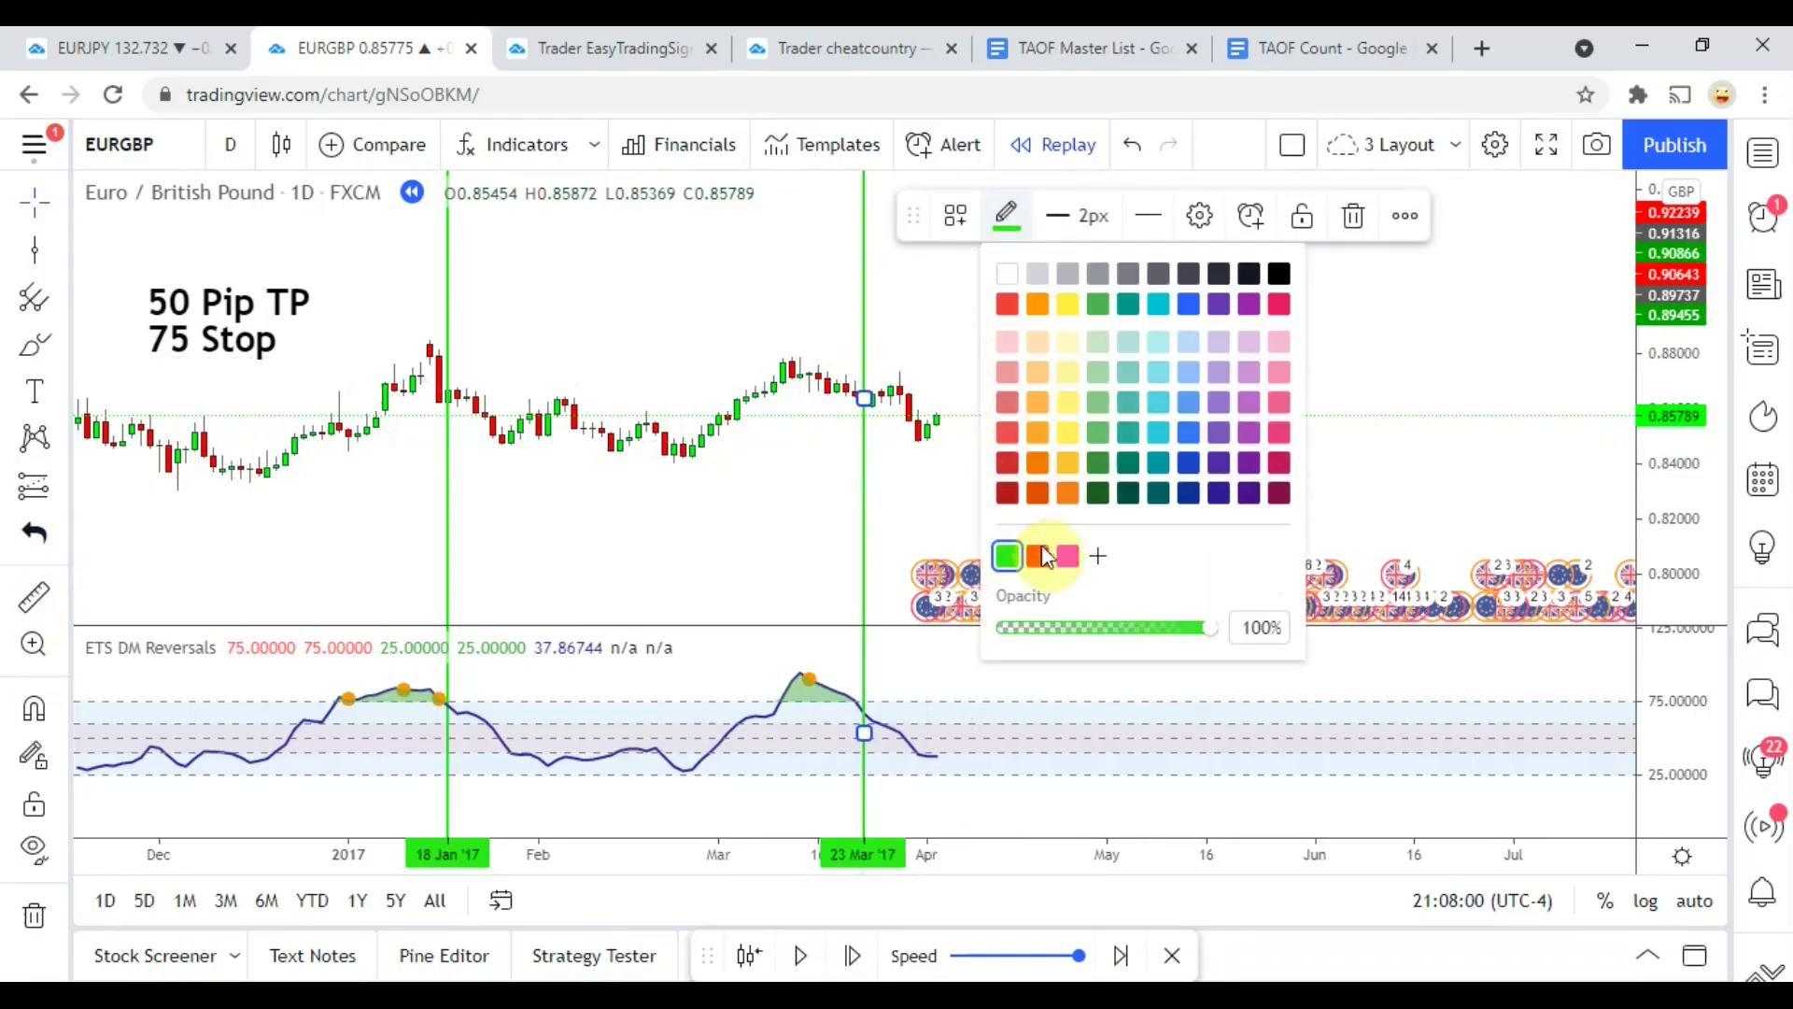
left_click(1036, 555)
left_click(972, 519)
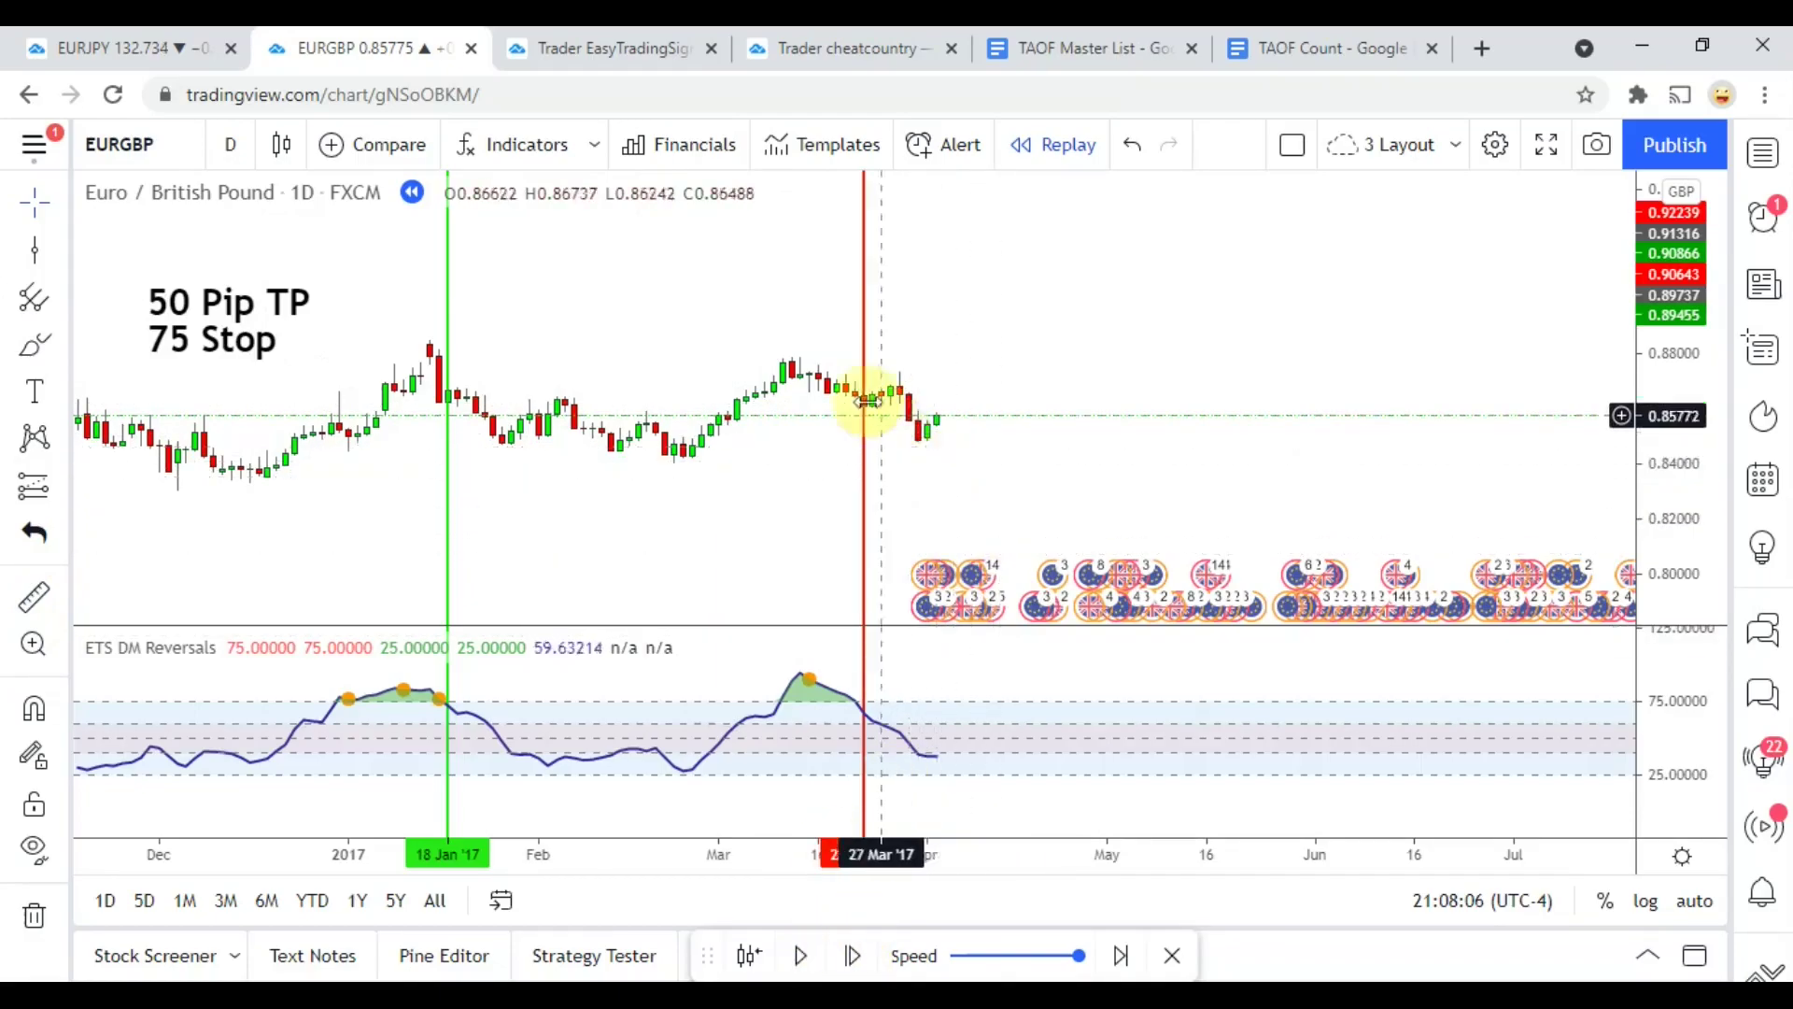
Examine the zoomed-out EURGBP chart with all marked signals from January to October 2017.
left_click_drag(925, 499, 890, 492)
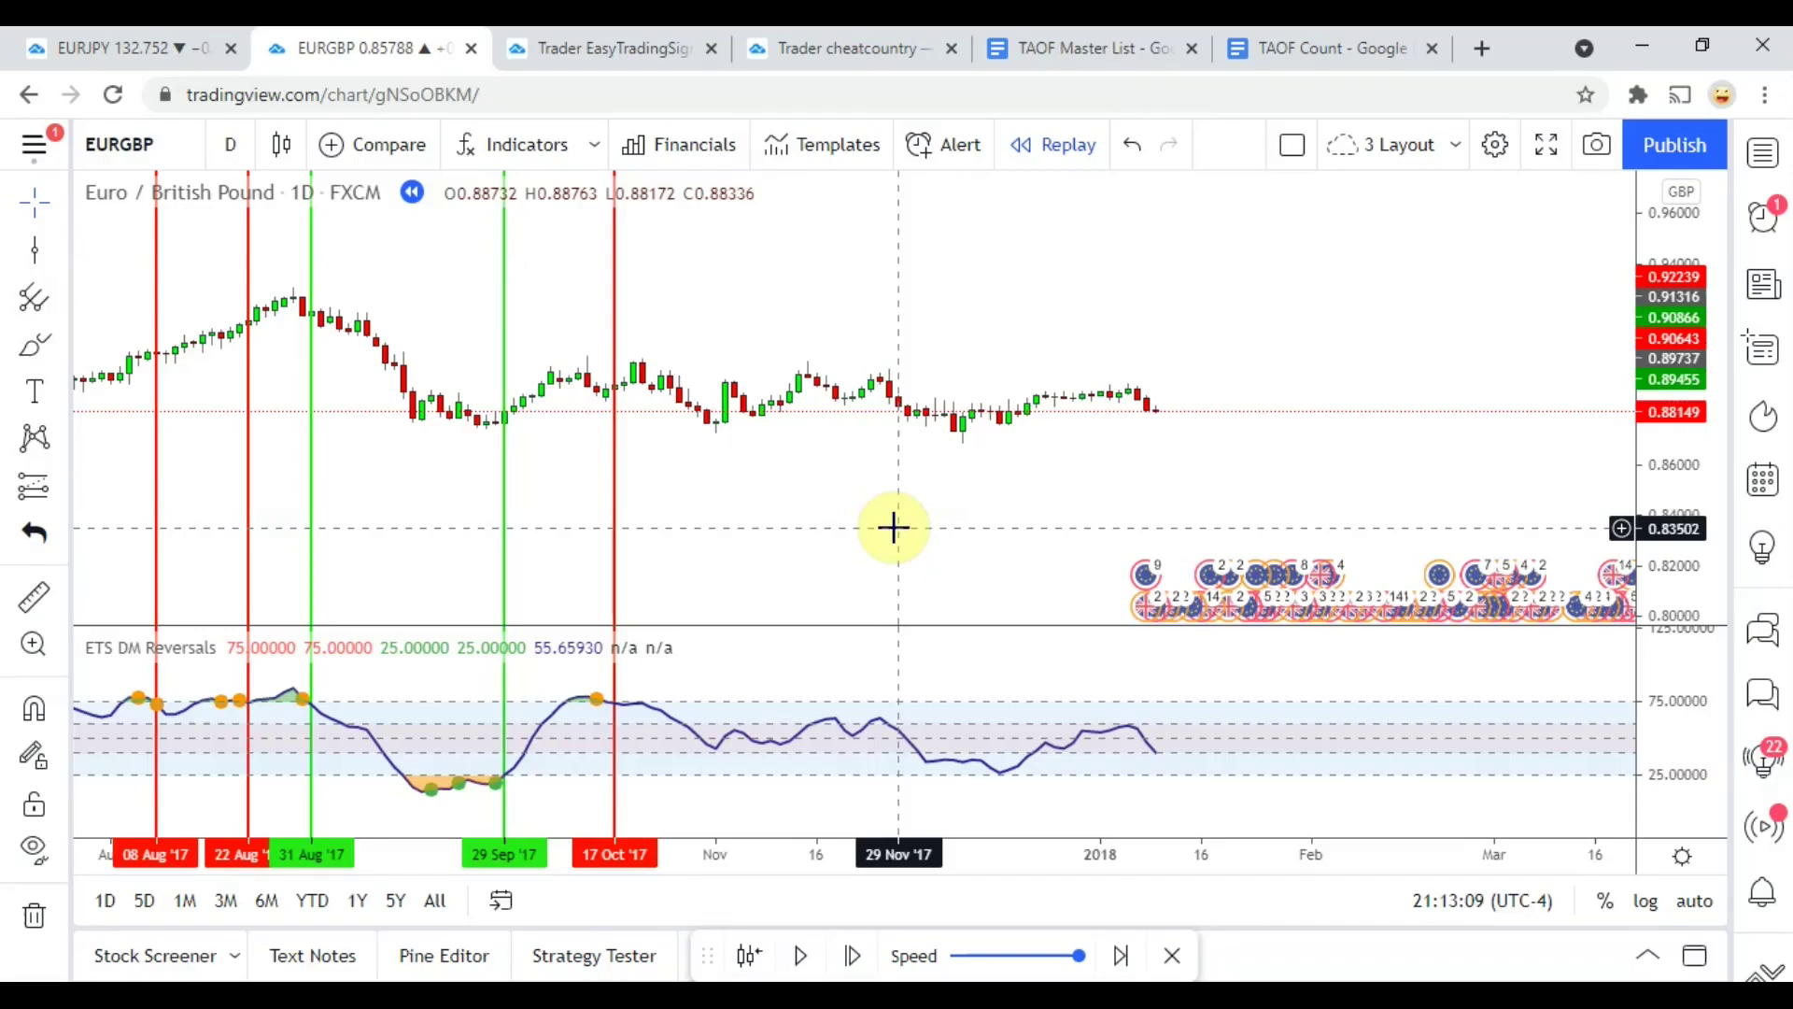
scroll(893, 528, "down", 1)
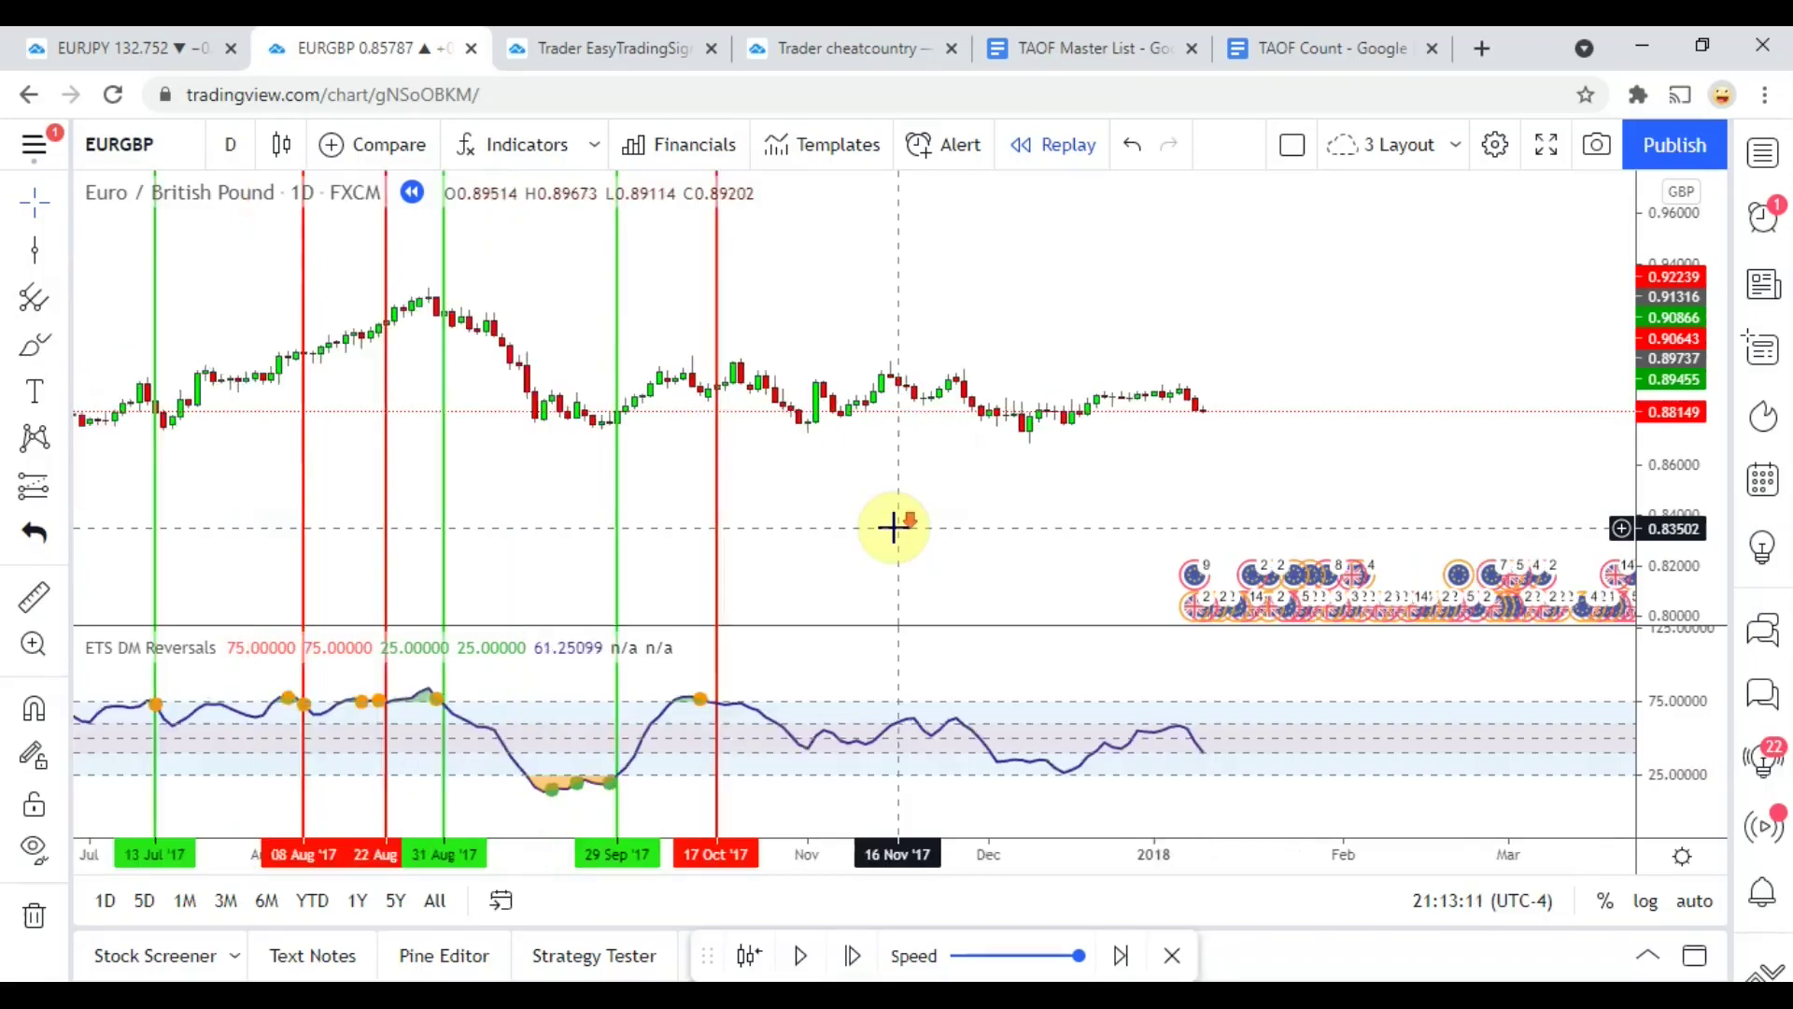
scroll(893, 528, "down", 2)
left_click_drag(633, 552, 1064, 544)
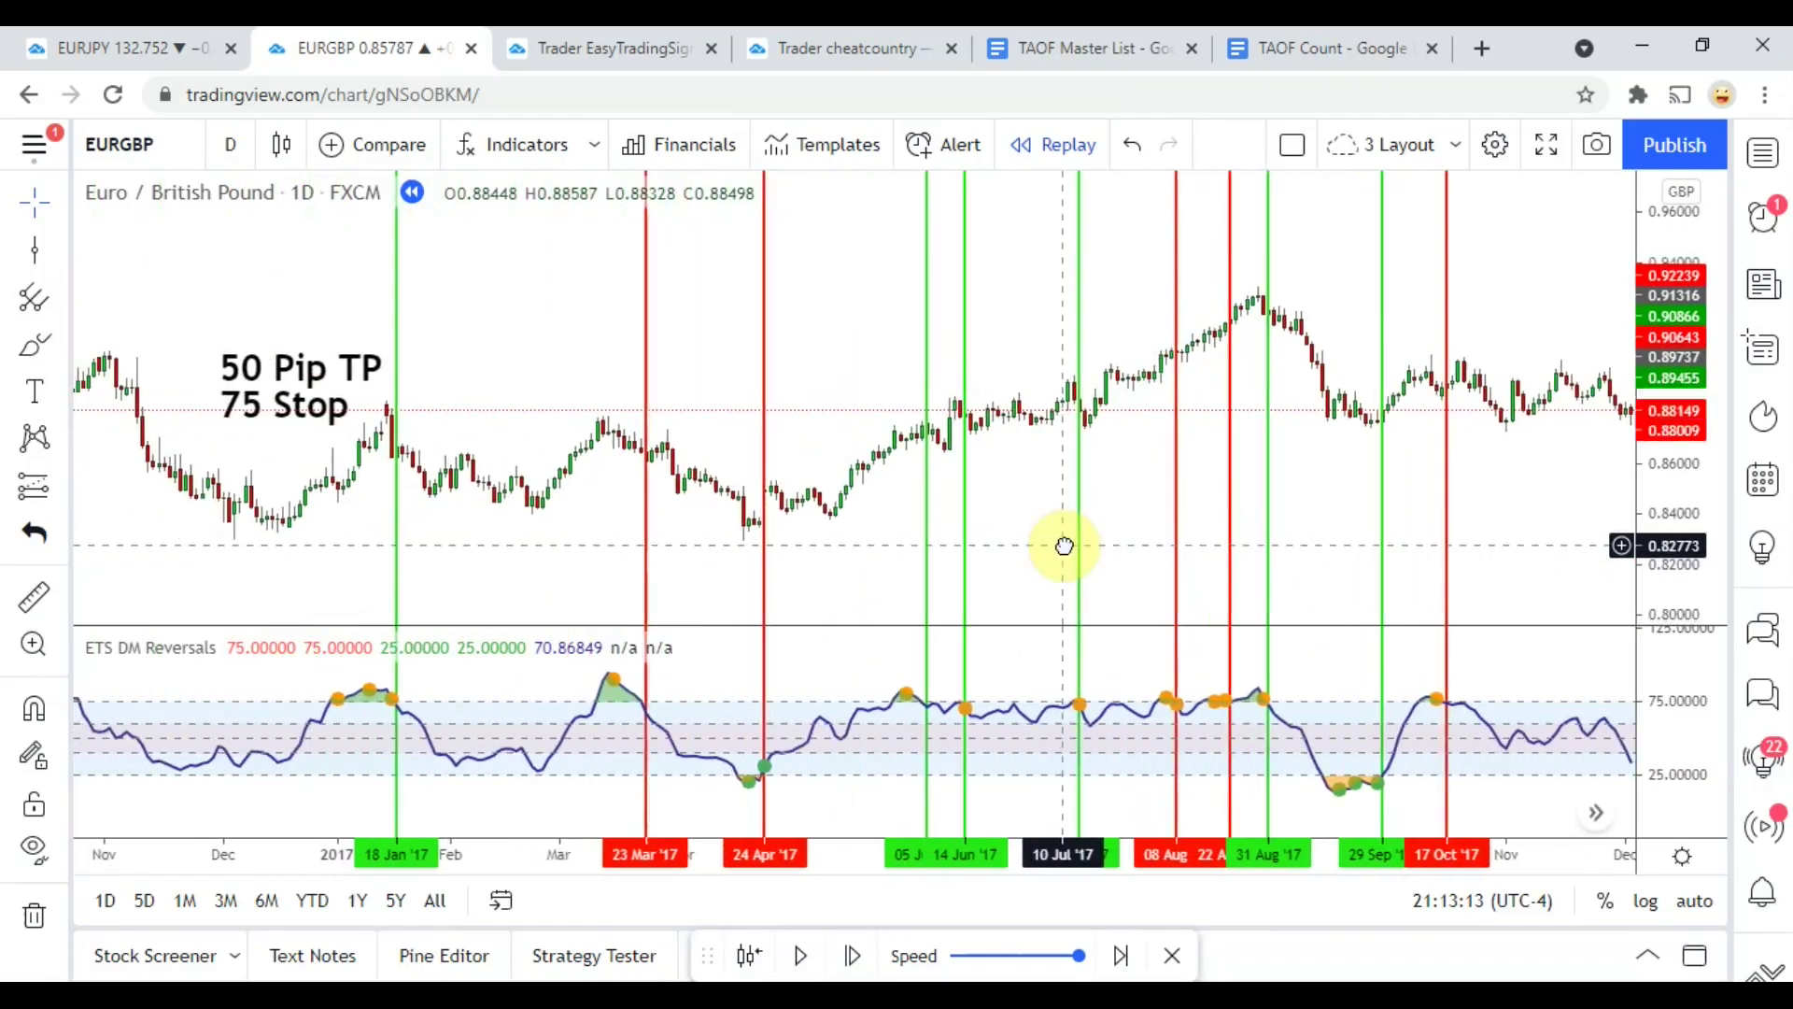
scroll(853, 788, "up", 3)
scroll(853, 589, "down", 2)
scroll(850, 590, "up", 2)
scroll(860, 544, "down", 3)
left_click(1022, 547)
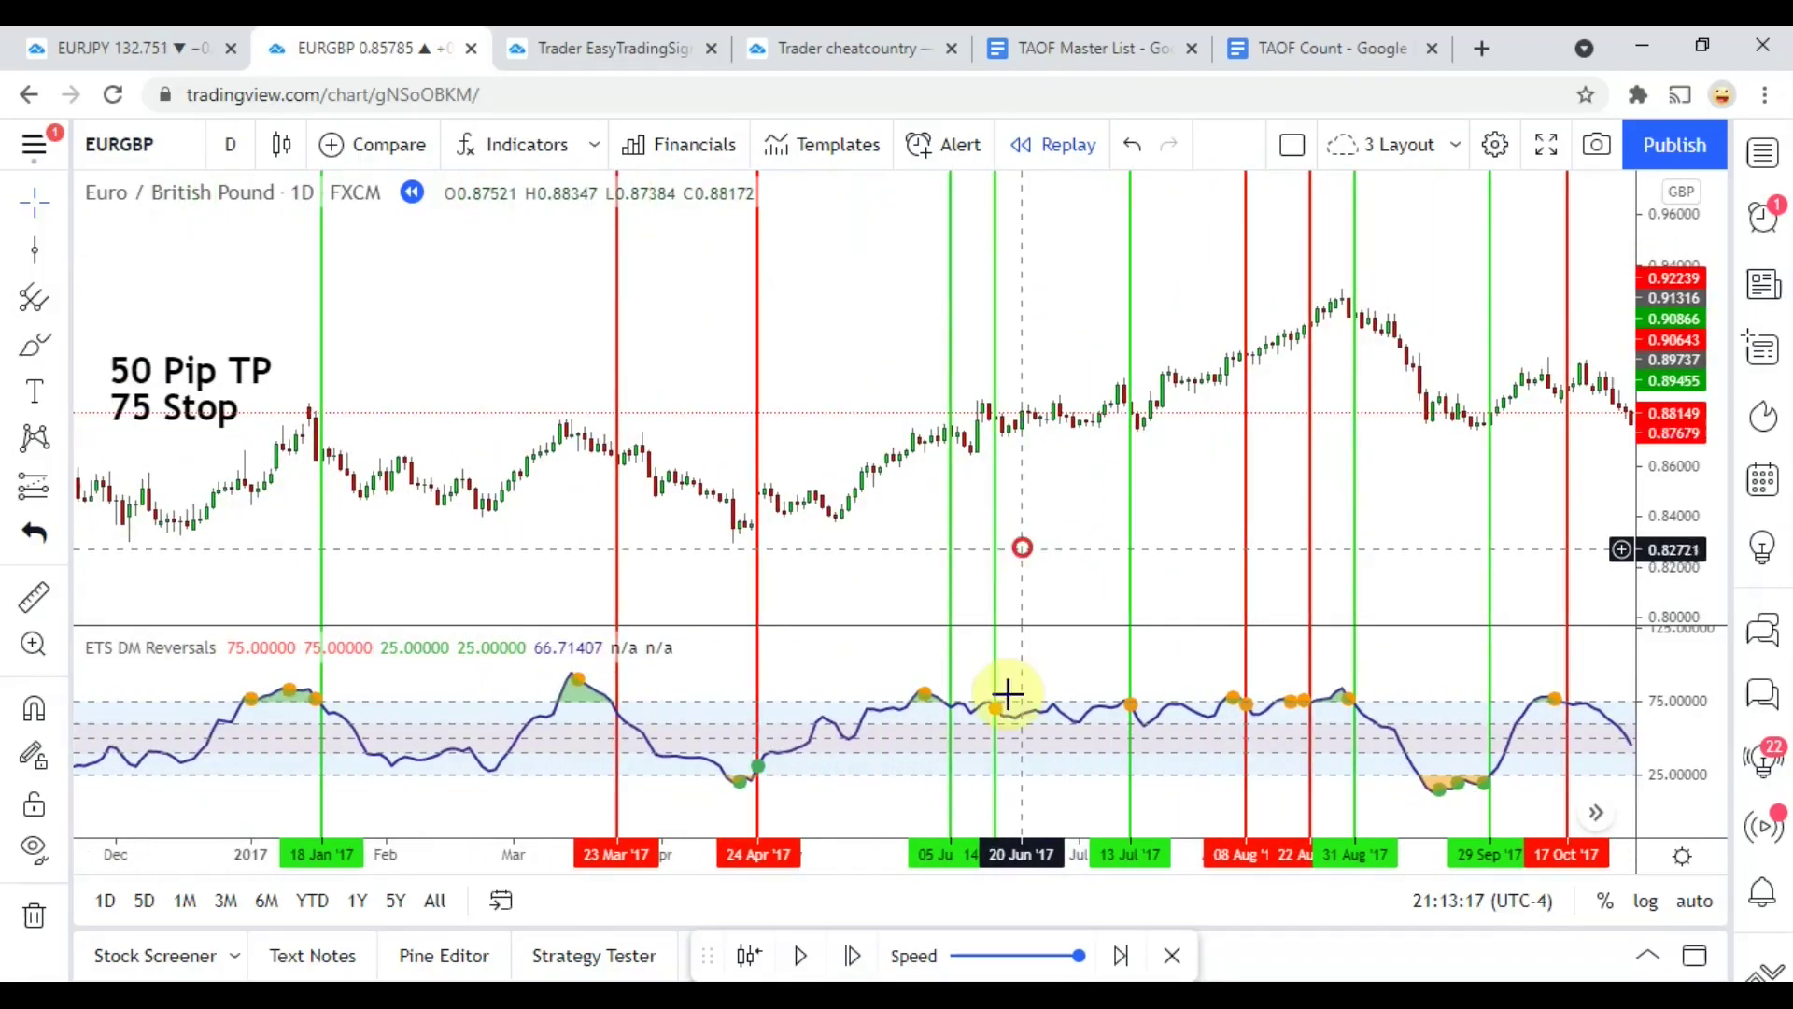
left_click_drag(1001, 853, 928, 873)
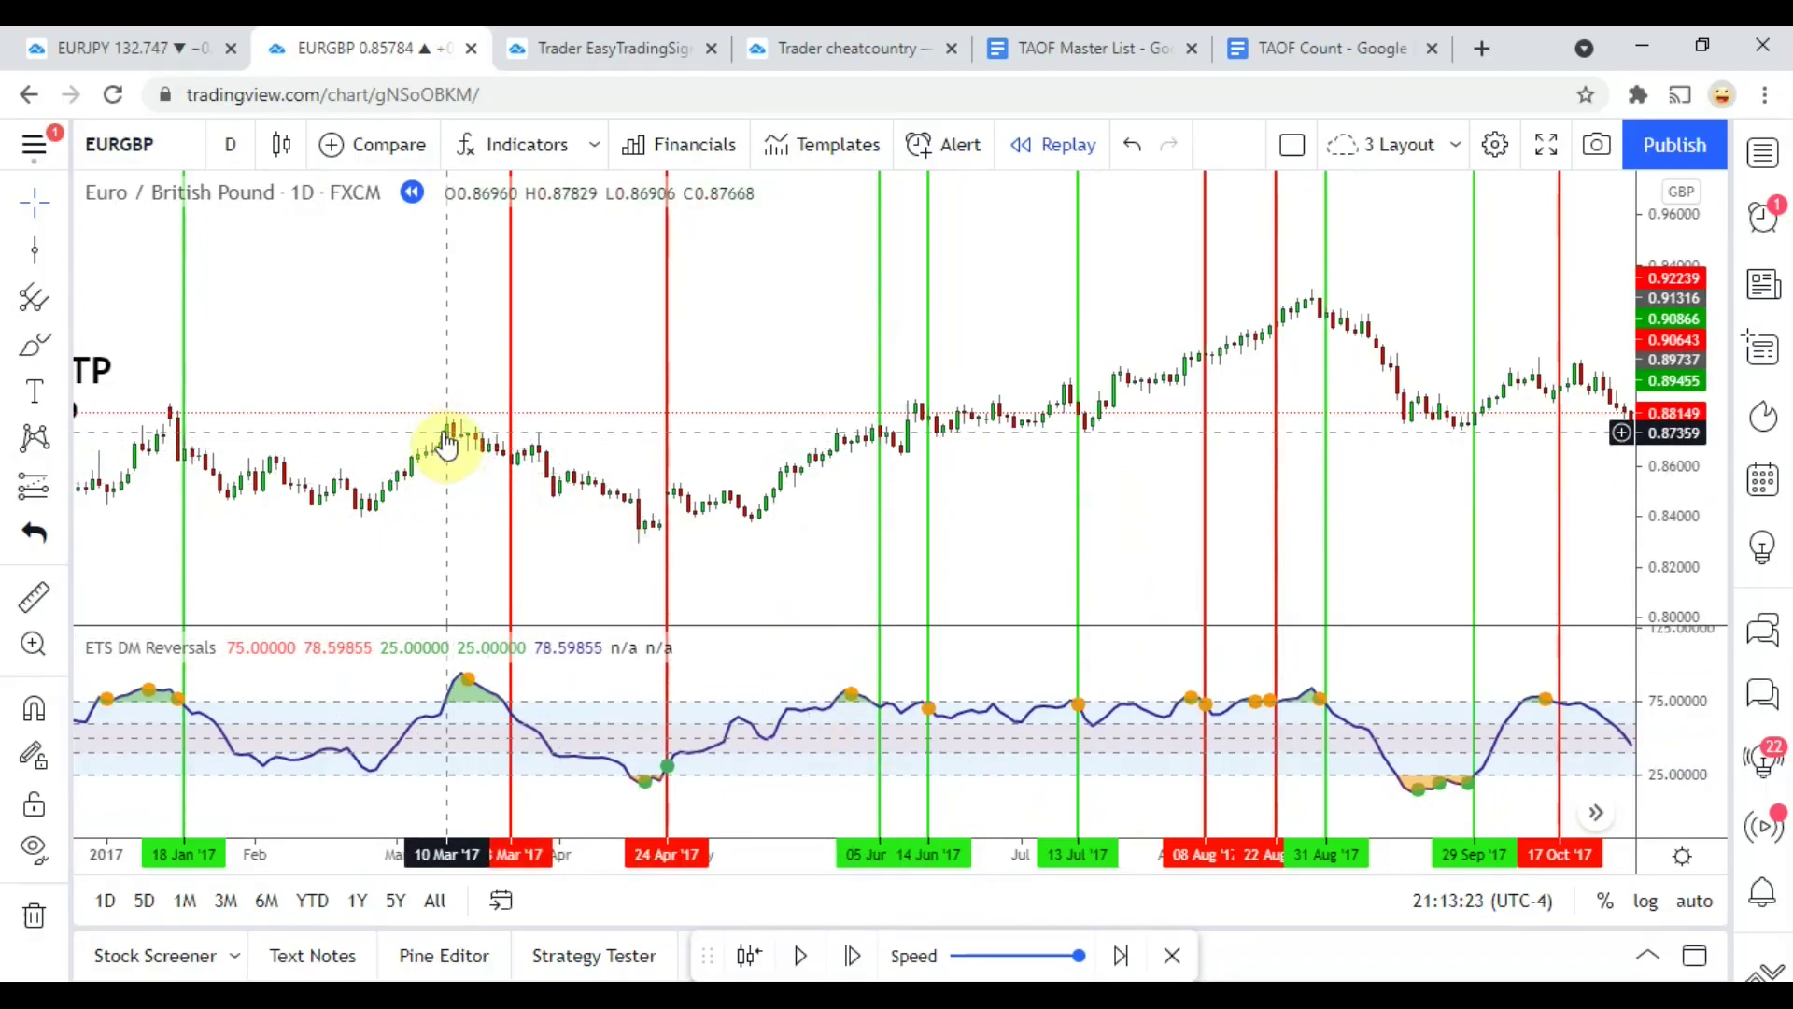
Review the individual green and red signal lines of 2017 against the price moves that follow them.
left_click(184, 509)
left_click(468, 533)
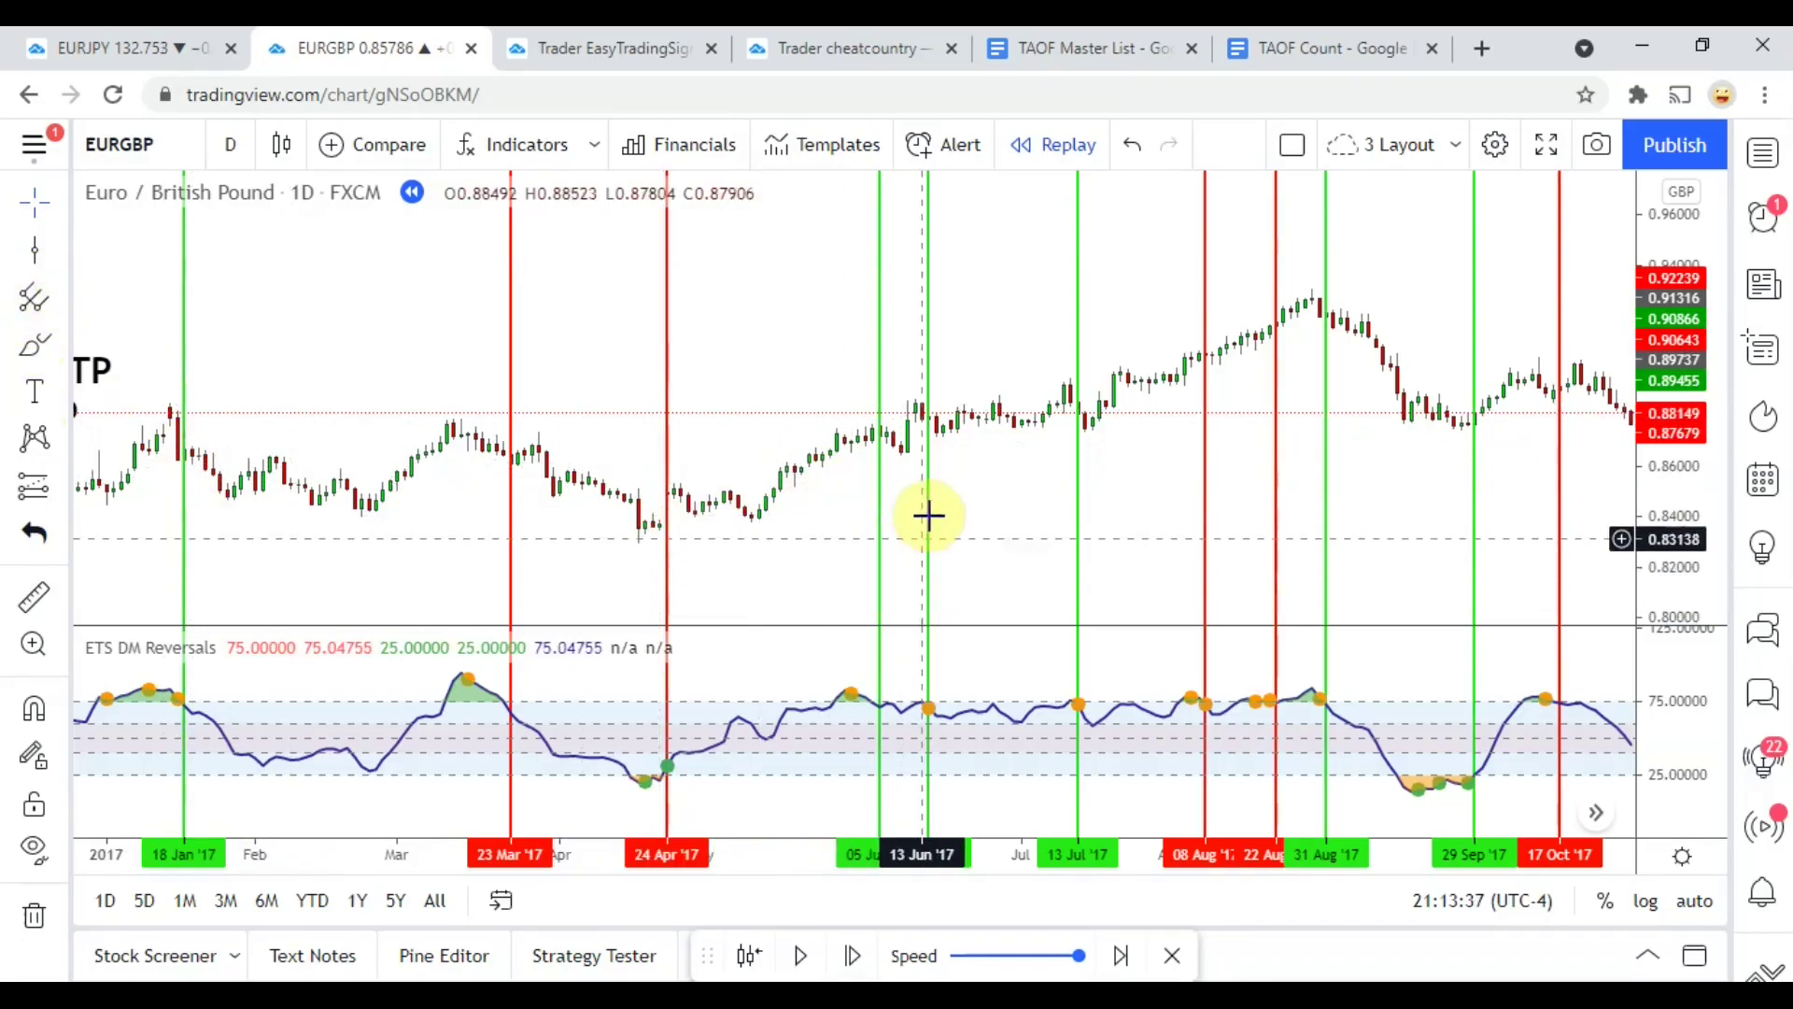
left_click(1276, 504)
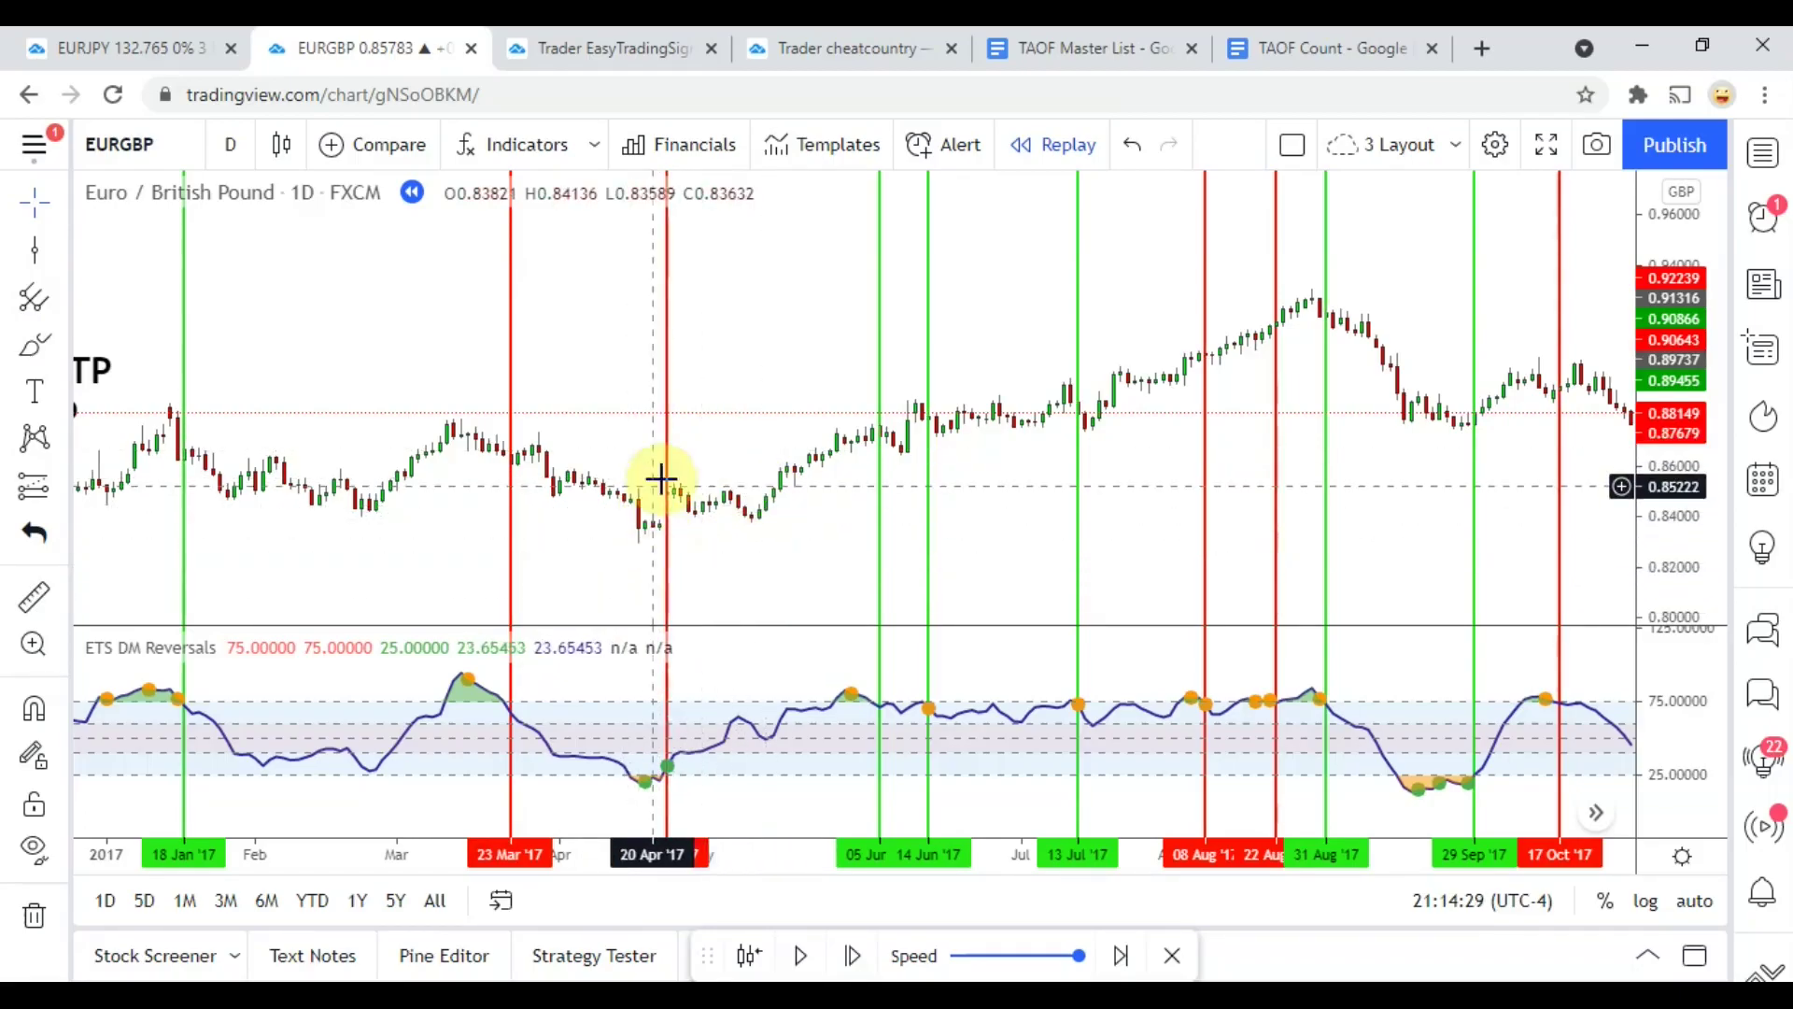
left_click(668, 570)
left_click(668, 523)
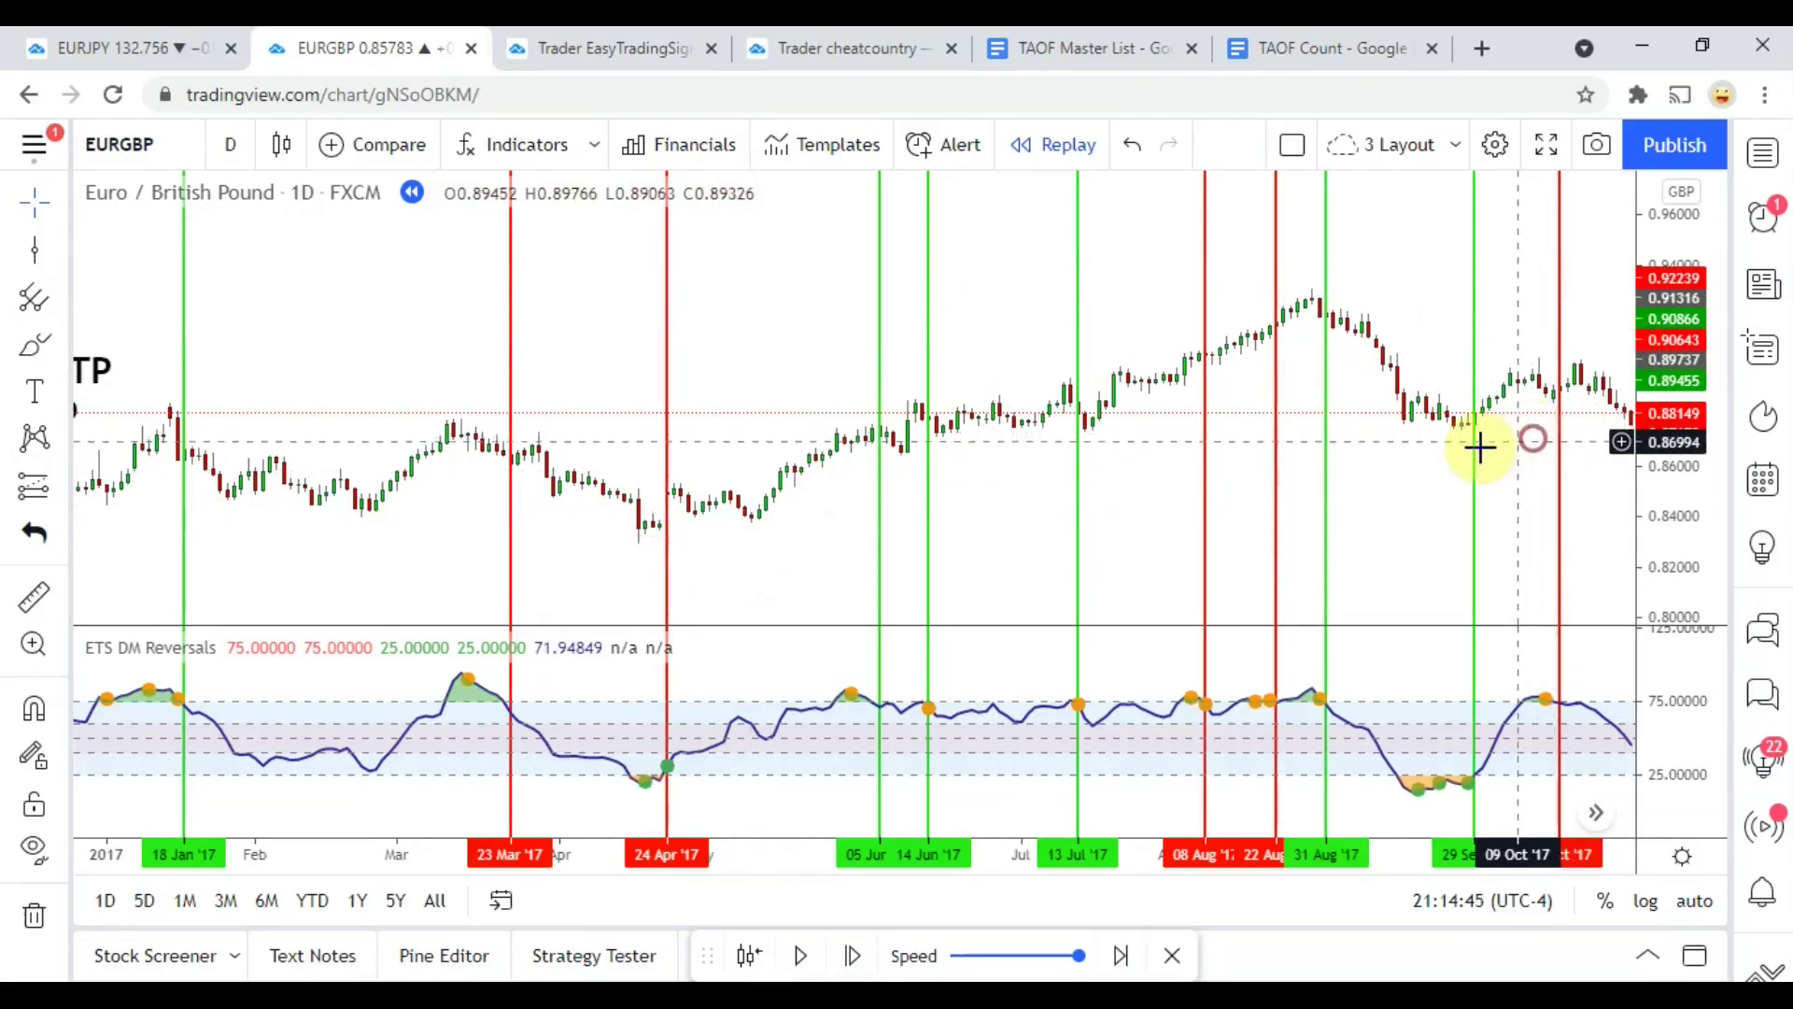
left_click_drag(1476, 445, 1303, 466)
left_click(1350, 437)
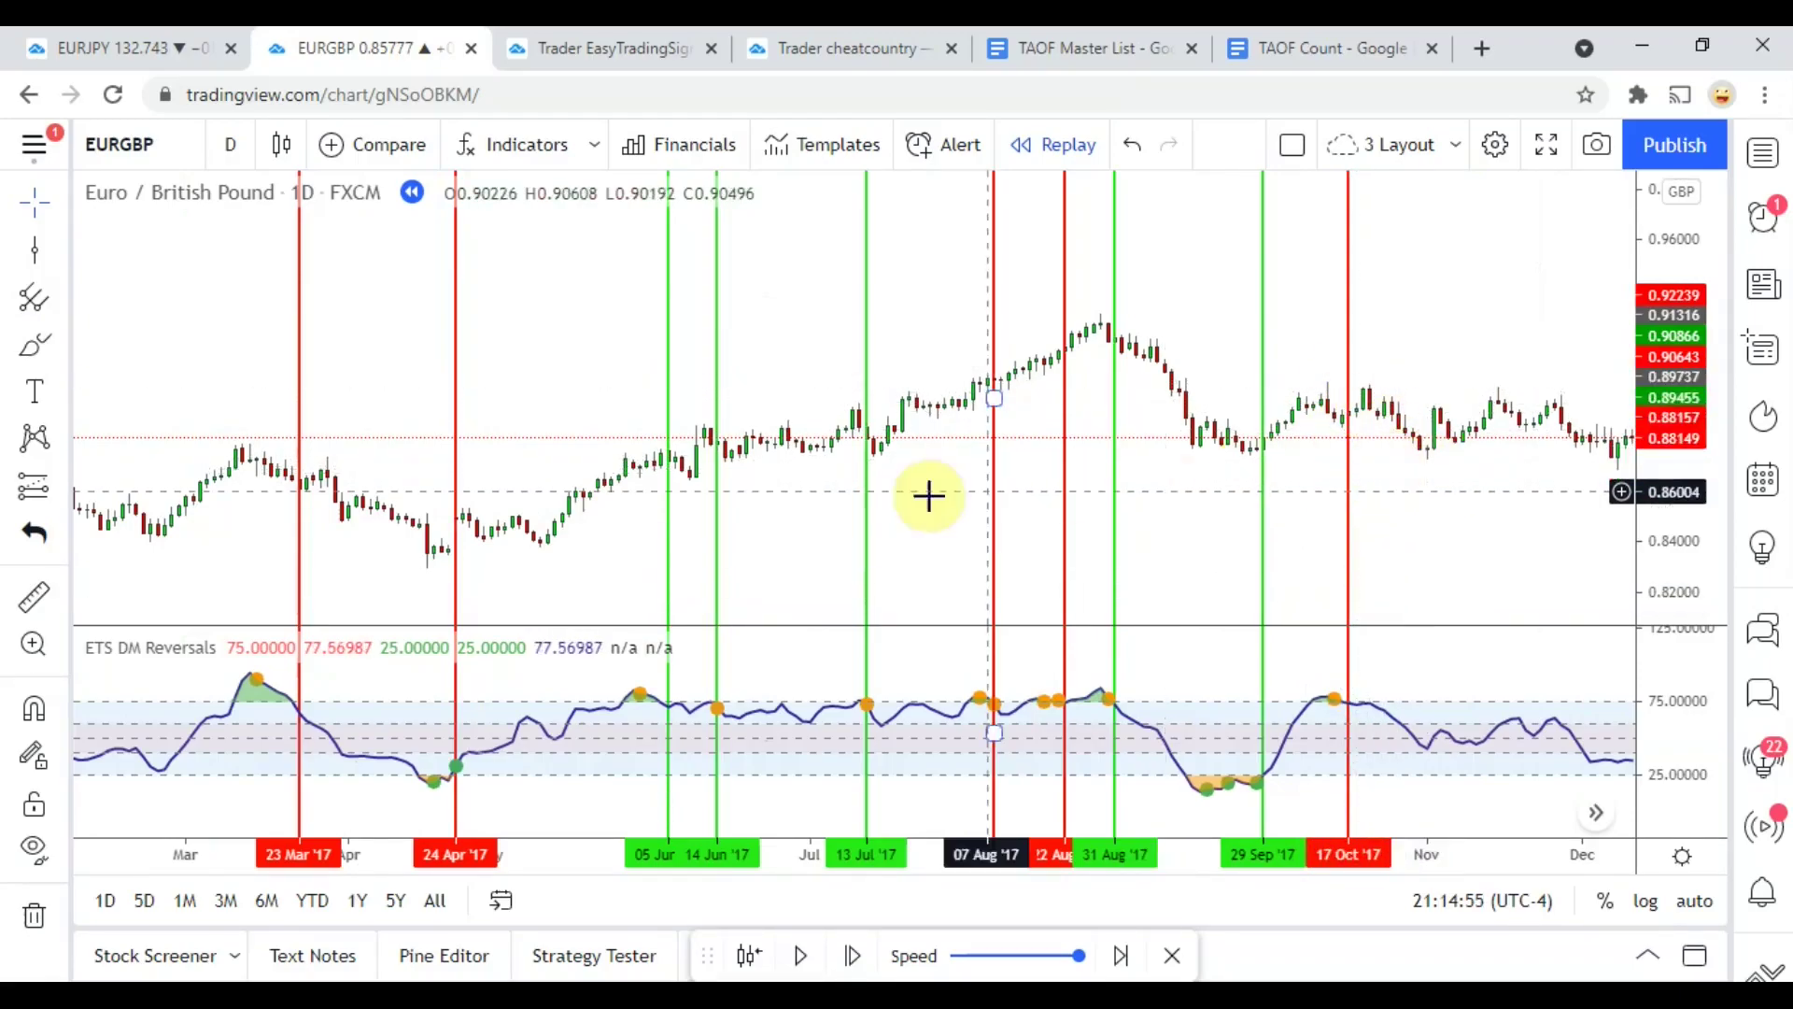
left_click_drag(801, 511, 1013, 467)
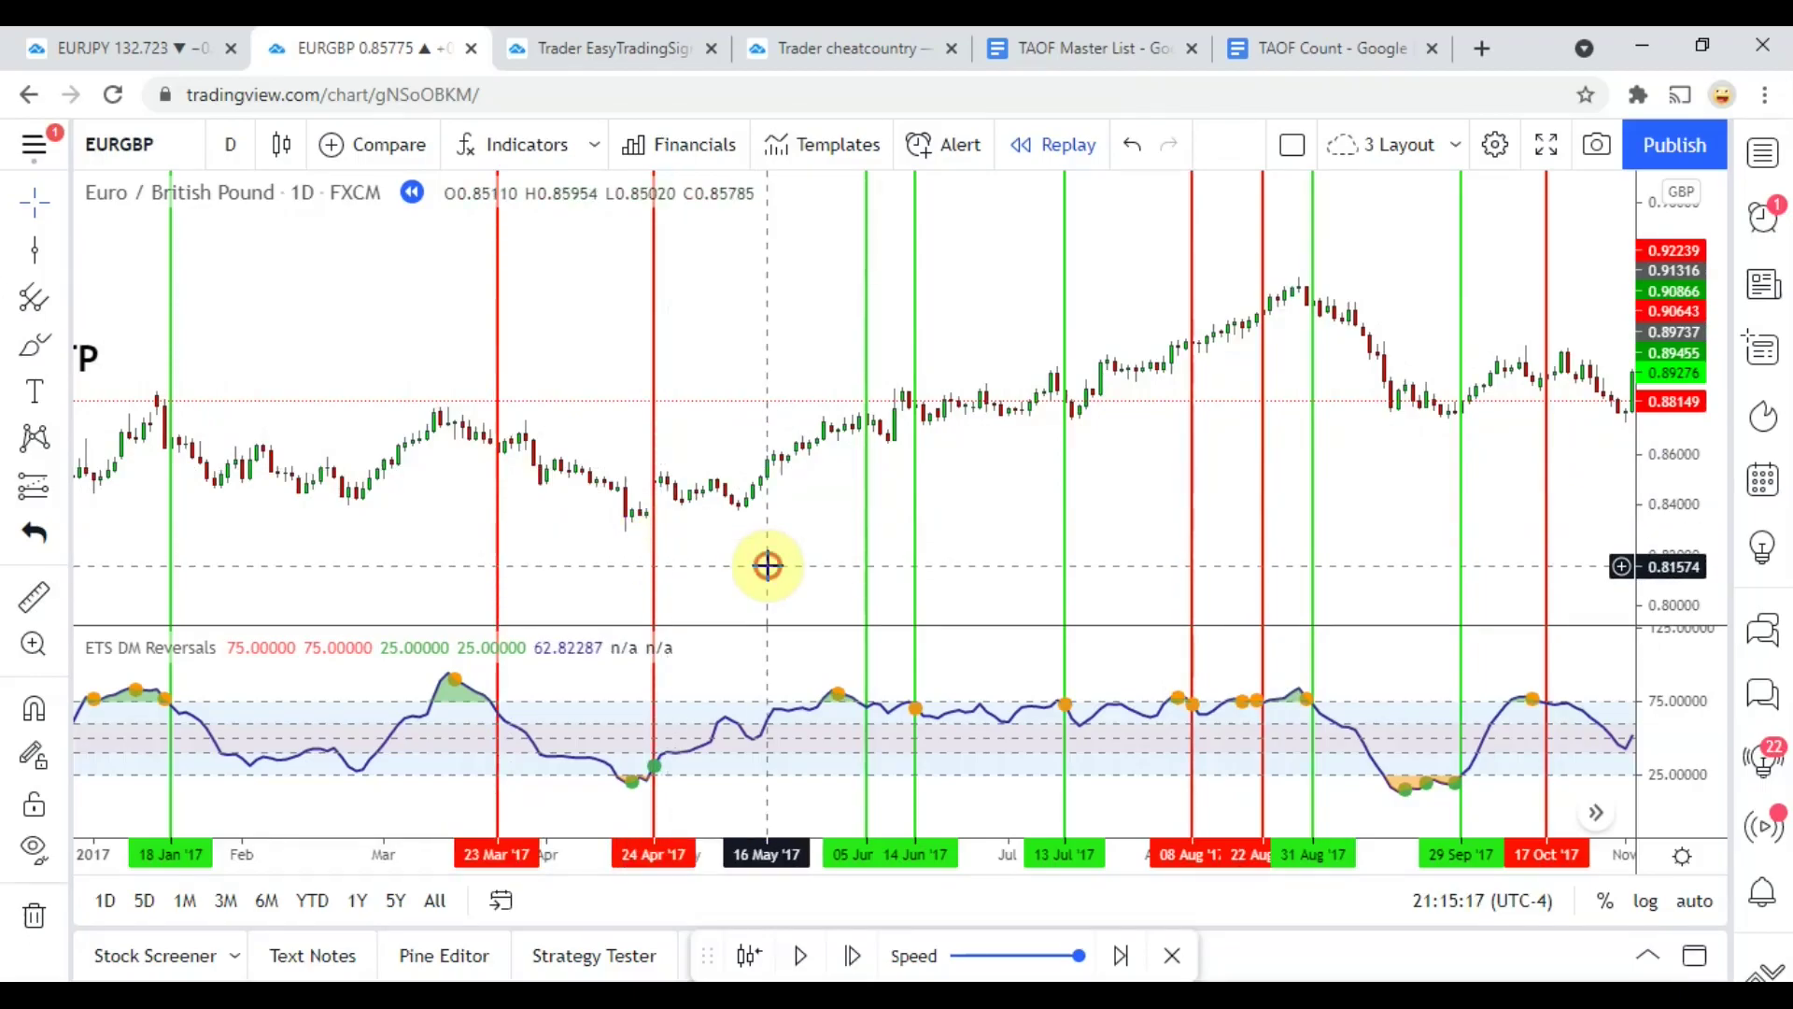
left_click_drag(590, 532, 534, 530)
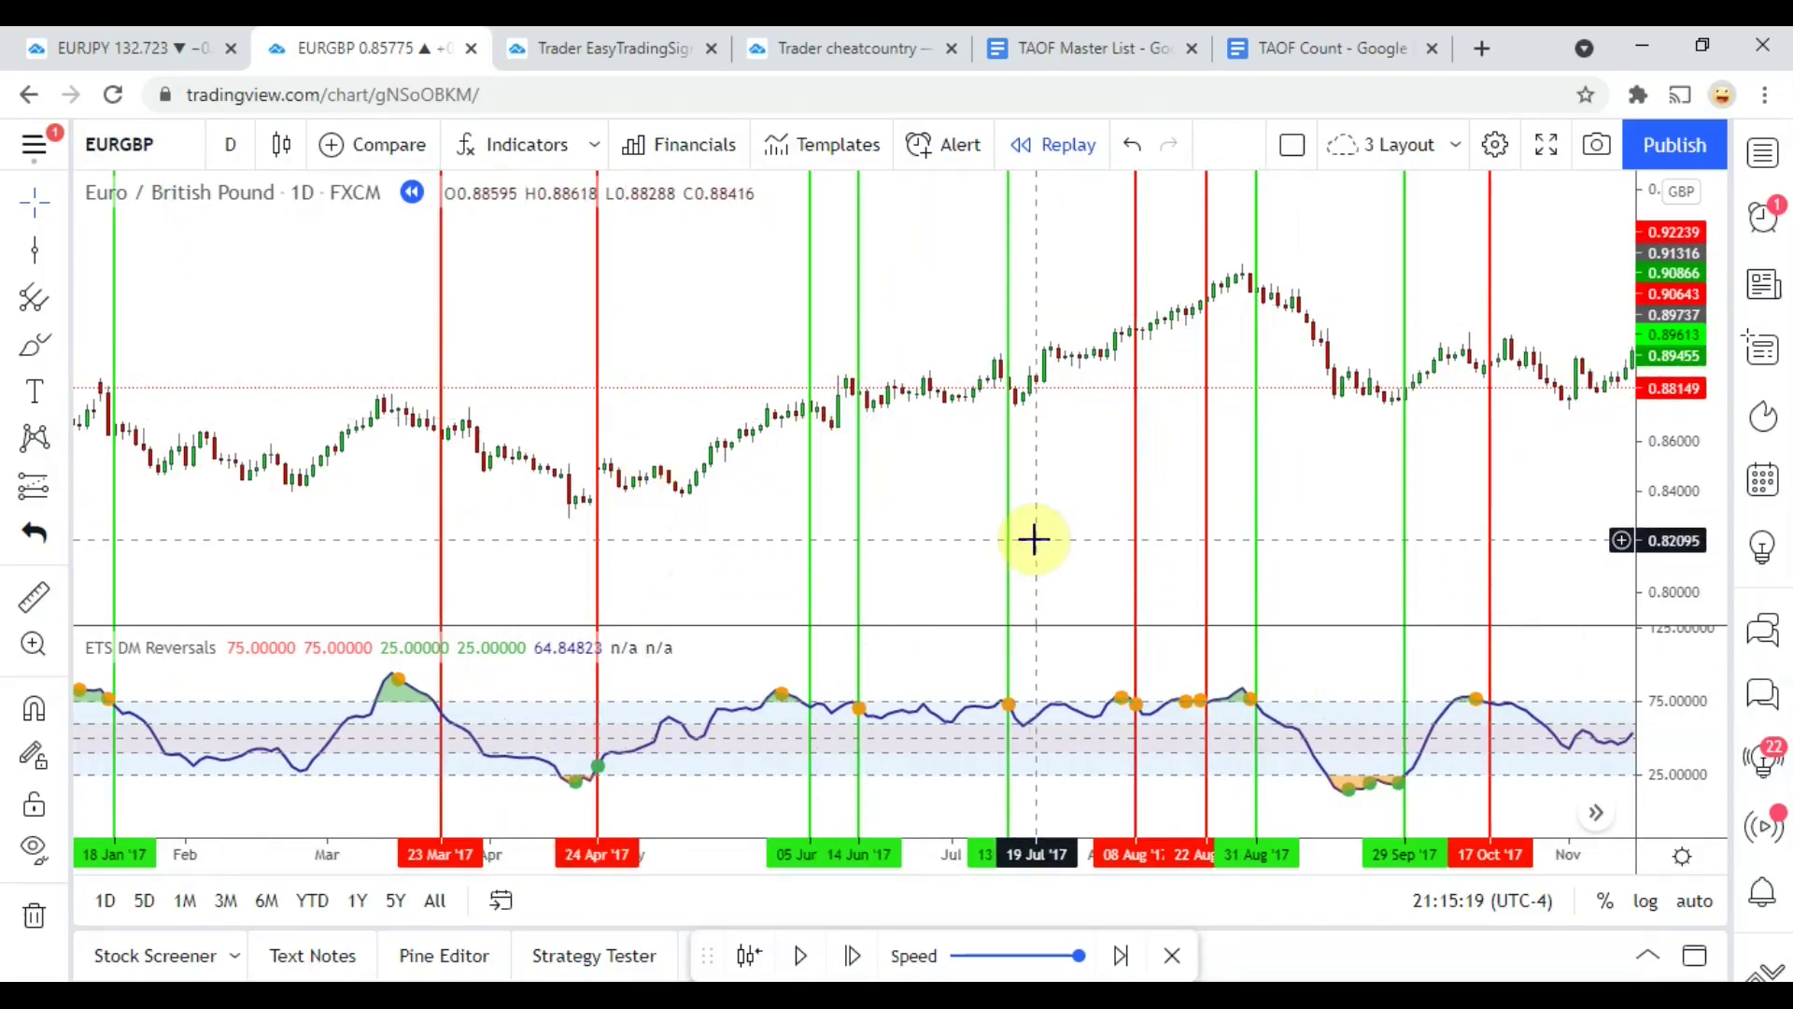